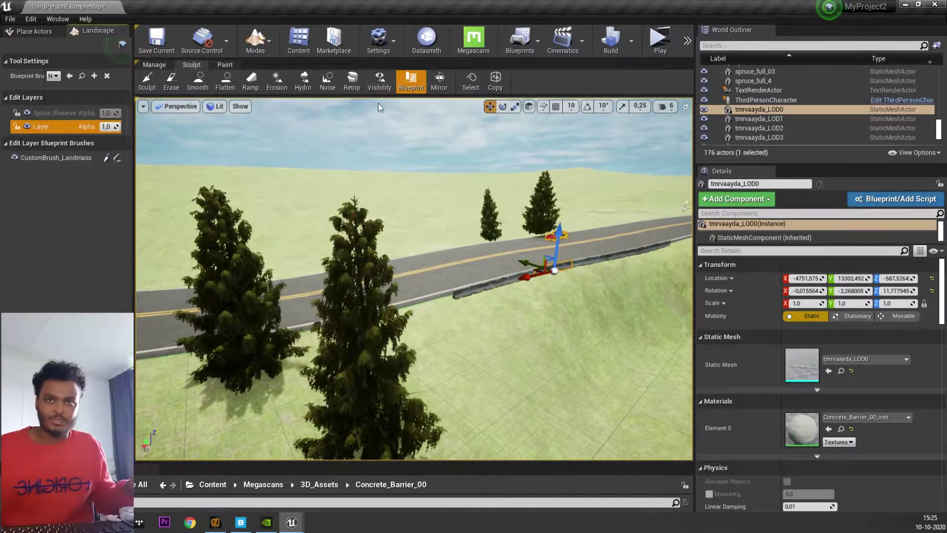
# Step: Select the landscape and switch from Blueprint sculpting to landscape spline editing
pyautogui.click(498, 341)
pyautogui.press('s')
pyautogui.moveTo(498, 340); pyautogui.dragTo(478, 355, button='right')
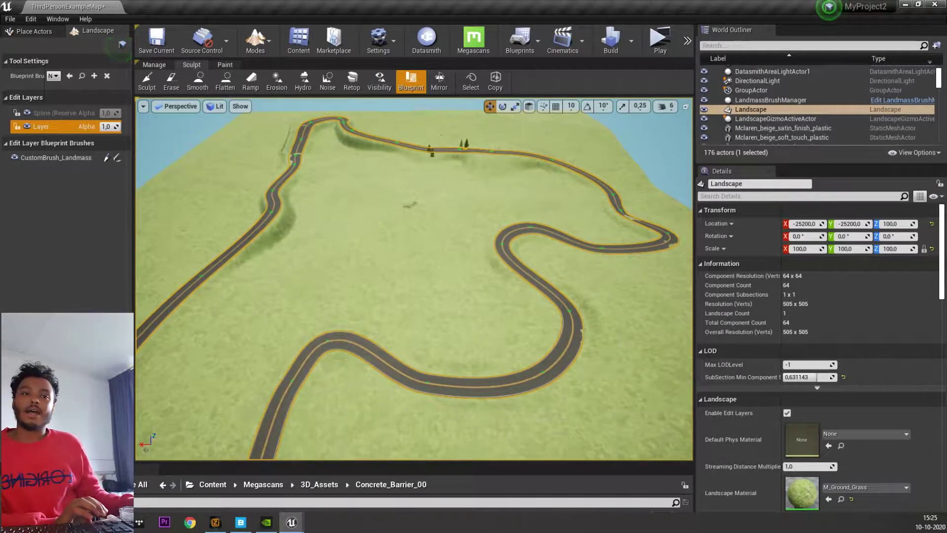
pyautogui.scroll(-5, 818, 346)
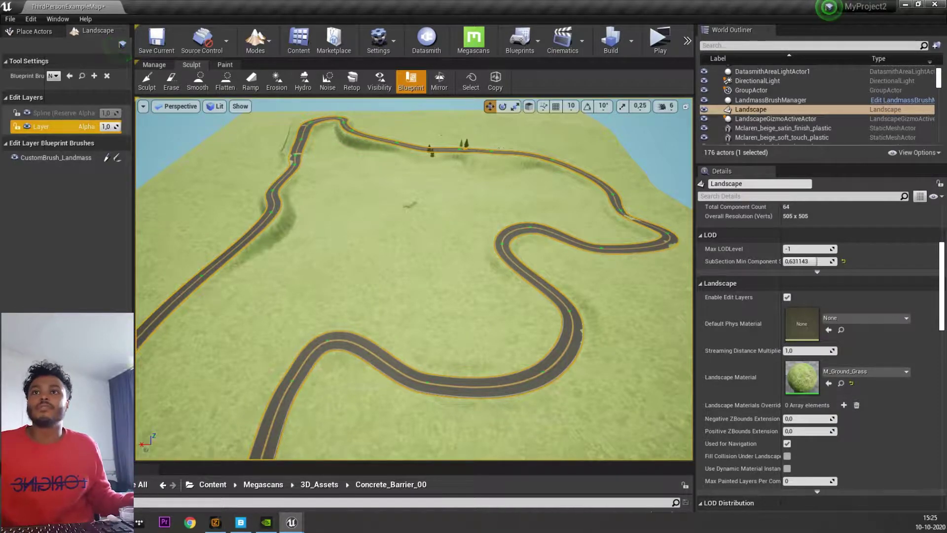
pyautogui.click(120, 114)
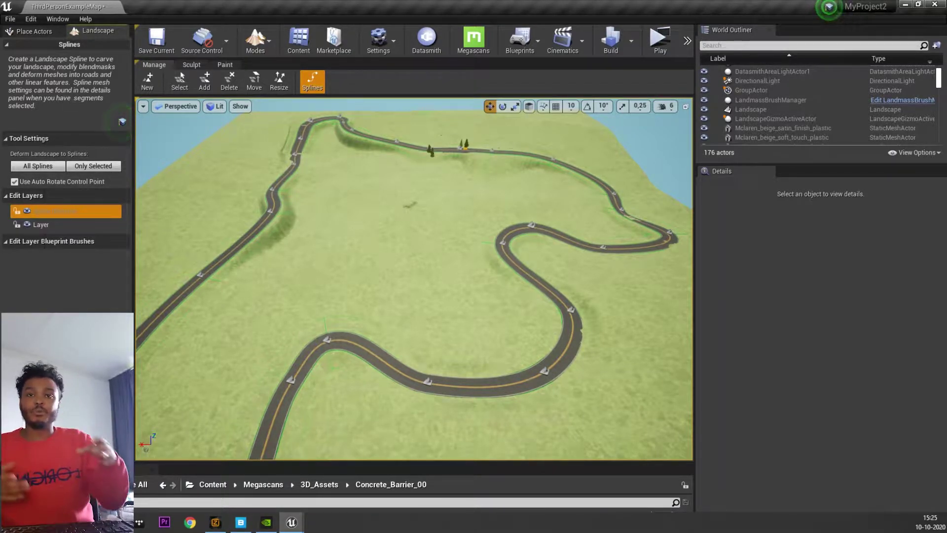
# Step: Raise the road spline's control point at the crest of the sharp inner bend
pyautogui.click(545, 370)
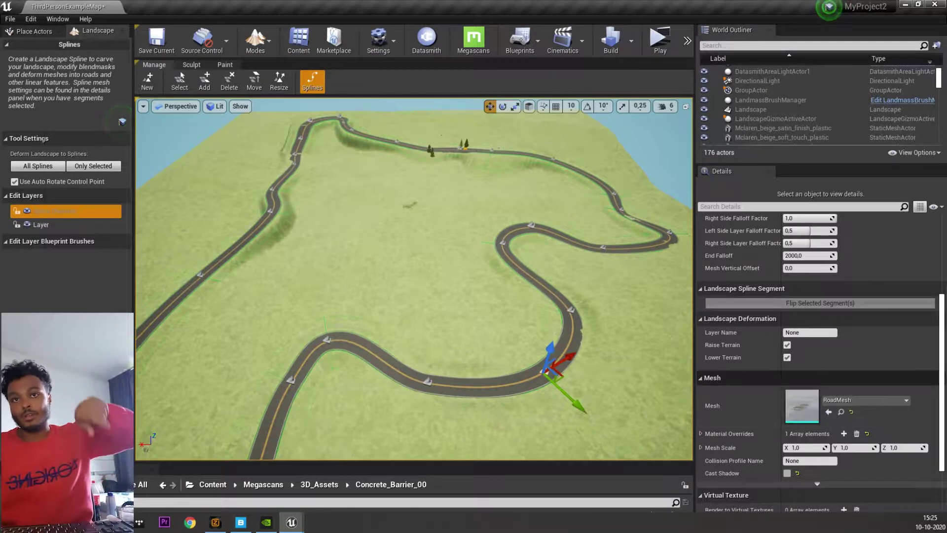
pyautogui.click(533, 223)
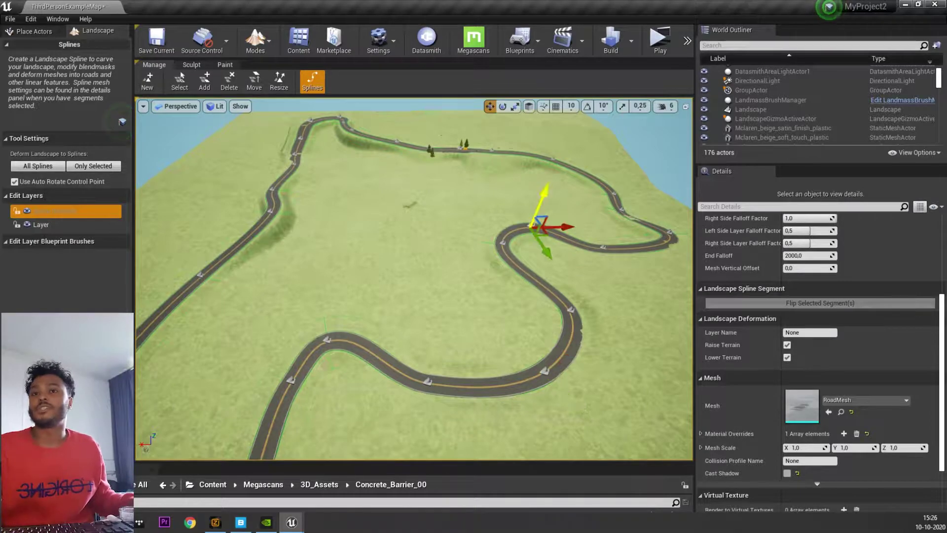
pyautogui.moveTo(549, 176); pyautogui.dragTo(548, 166)
pyautogui.moveTo(547, 166); pyautogui.dragTo(540, 153, button='right')
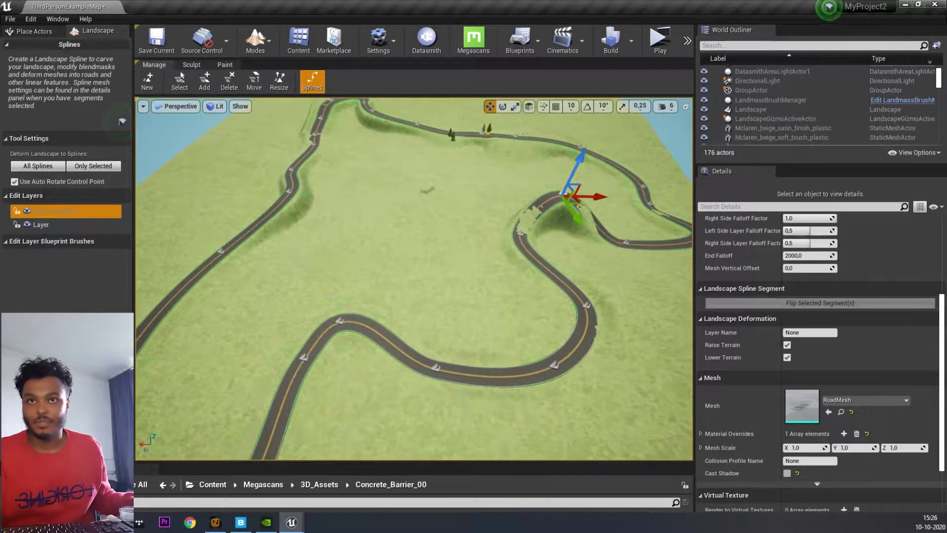
# Step: Raise the two road spline control points on either side of the lifted bend
pyautogui.click(525, 214)
pyautogui.scroll(-5, 525, 215)
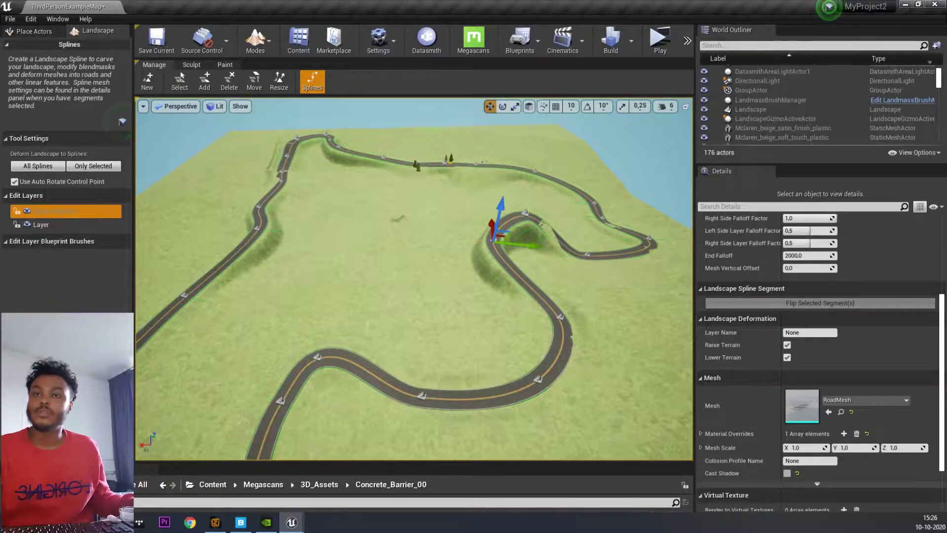
pyautogui.click(587, 254)
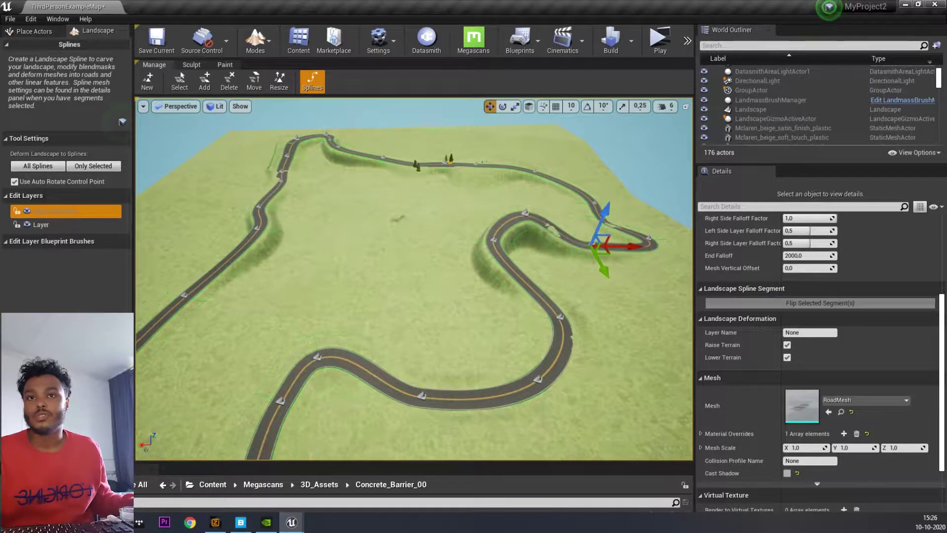
pyautogui.moveTo(542, 296); pyautogui.dragTo(586, 340, button='middle')
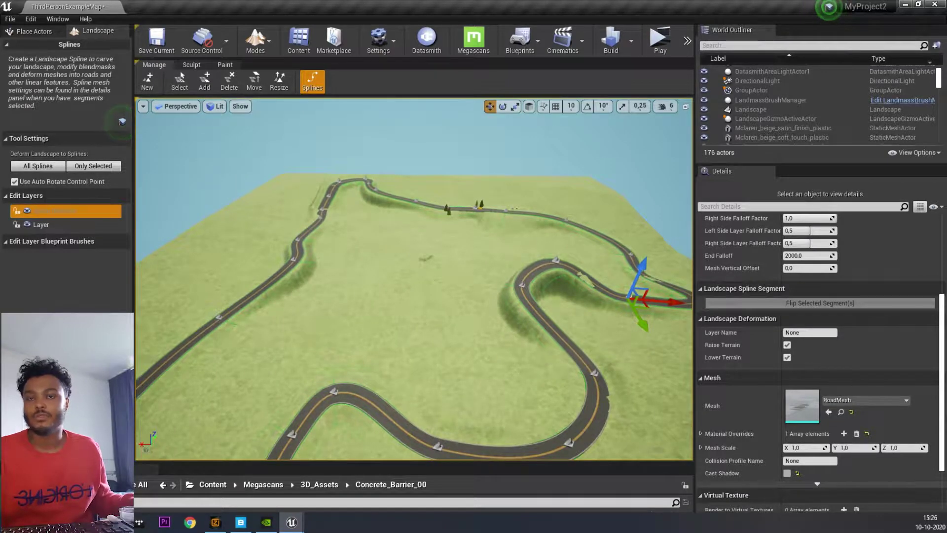
# Step: Set the selected control point's side falloff to about 1560, half-width to about 1277 and layer width ratio to about 1.71, and deselect it
pyautogui.scroll(3, 819, 345)
pyautogui.moveTo(809, 276); pyautogui.dragTo(839, 276)
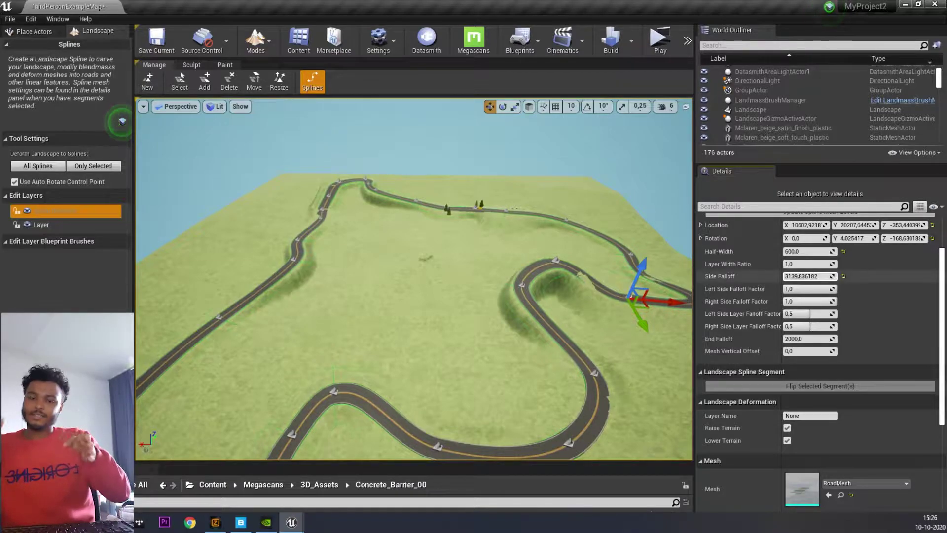
pyautogui.moveTo(809, 277); pyautogui.dragTo(785, 276)
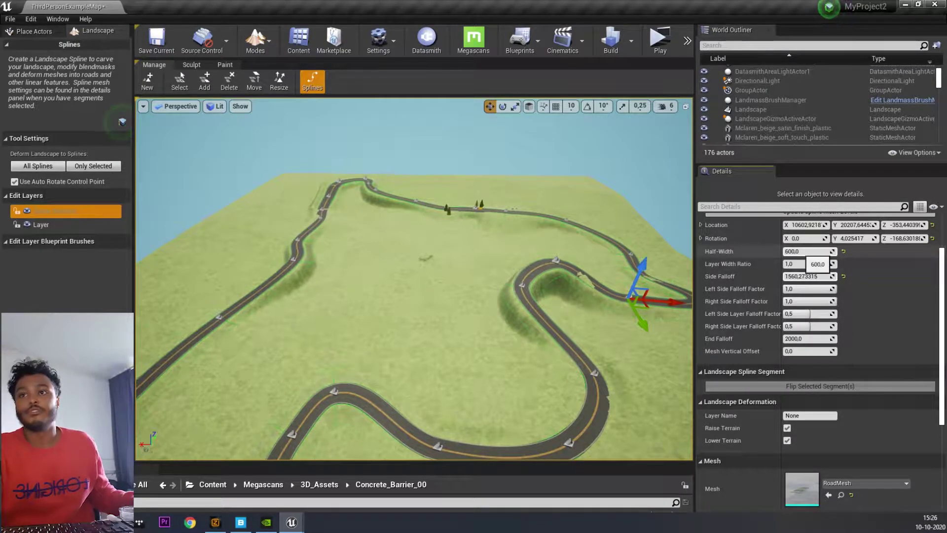
pyautogui.moveTo(809, 252)
pyautogui.mouseDown()
pyautogui.moveTo(833, 252)
pyautogui.moveTo(821, 252)
pyautogui.mouseUp()
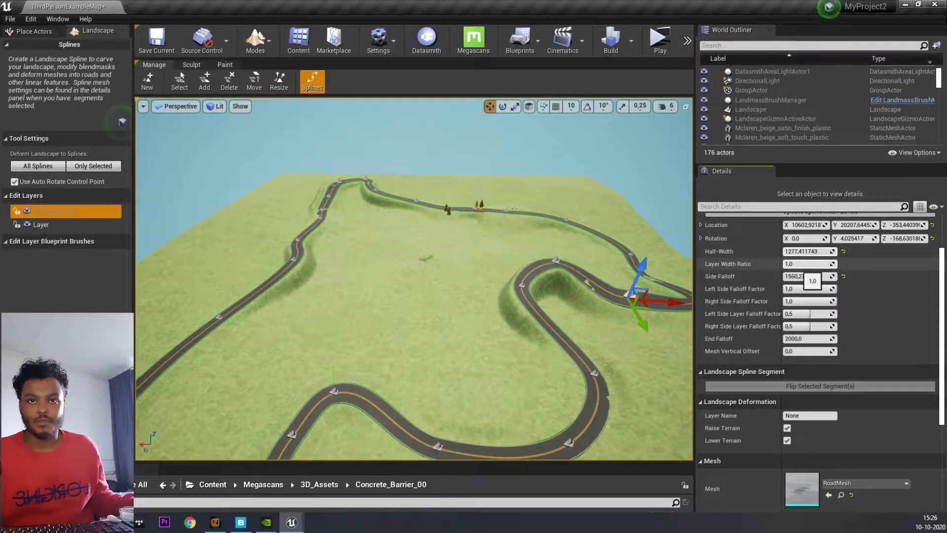
pyautogui.moveTo(809, 264); pyautogui.dragTo(821, 264)
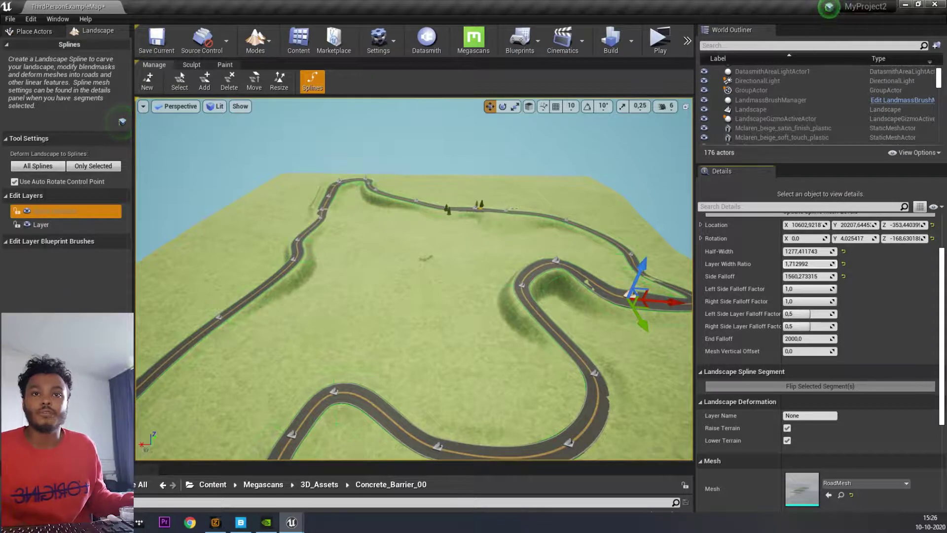
pyautogui.press('Escape')
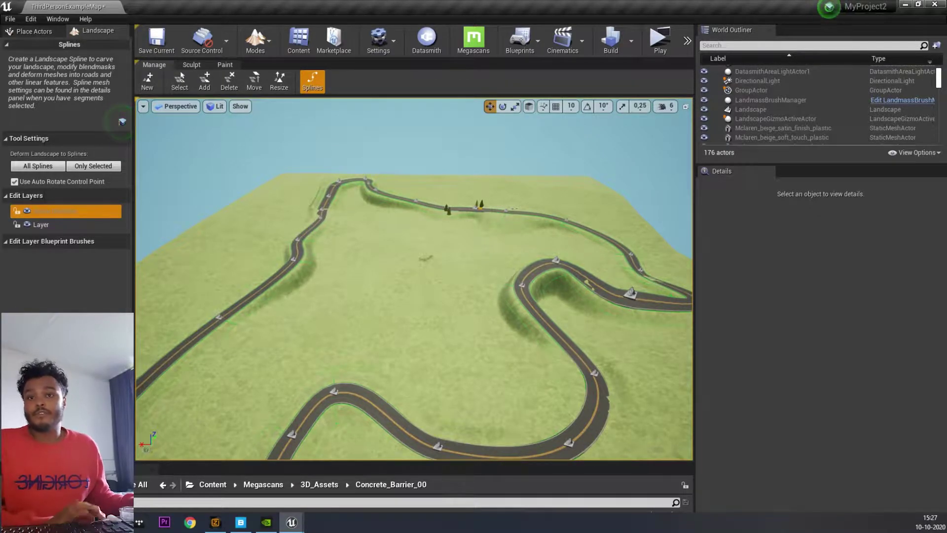
# Step: Select the CustomBrush_Landmass blueprint brush on the edit layer named Layer
pyautogui.click(49, 225)
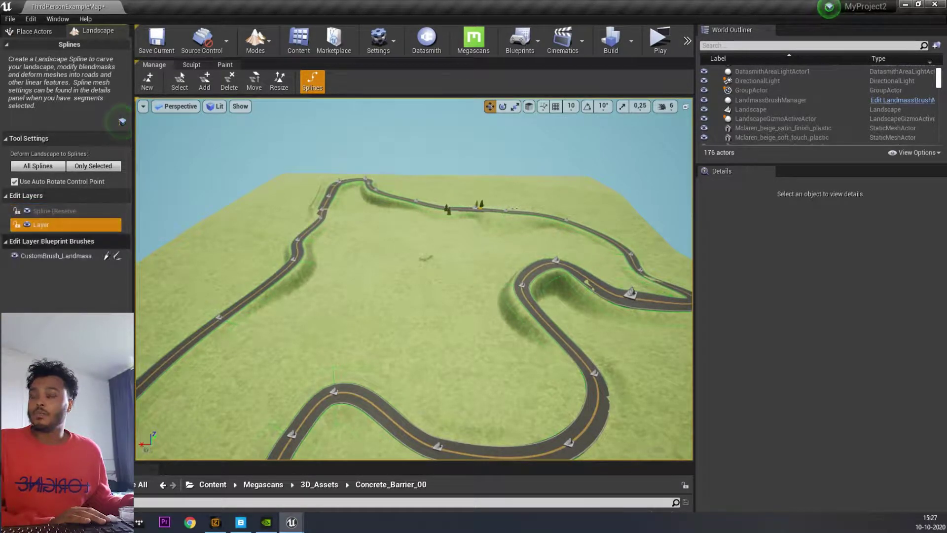
pyautogui.click(56, 256)
pyautogui.moveTo(414, 279); pyautogui.dragTo(430, 295, button='right')
pyautogui.scroll(-10, 414, 278)
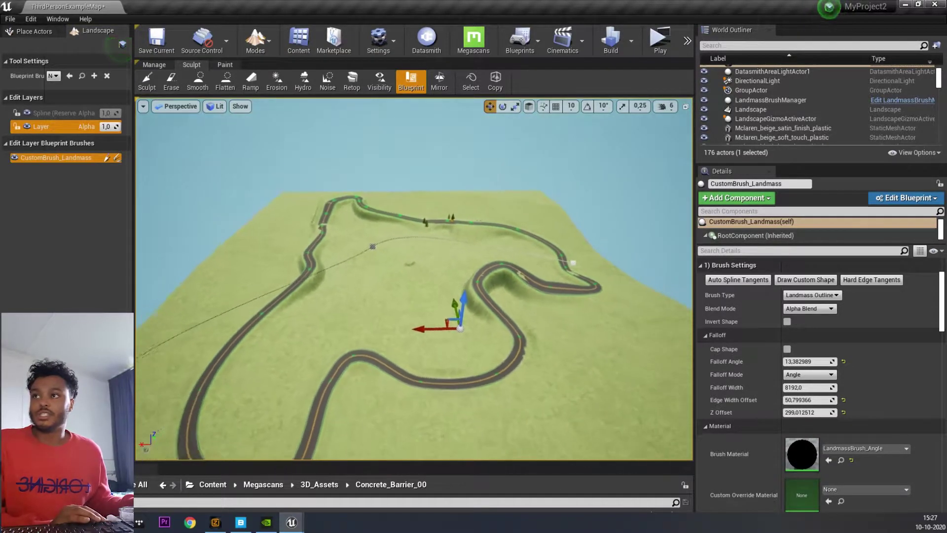
pyautogui.moveTo(431, 295)
pyautogui.mouseDown(button='right')
pyautogui.moveTo(423, 271)
pyautogui.moveTo(425, 289)
pyautogui.mouseUp(button='right')
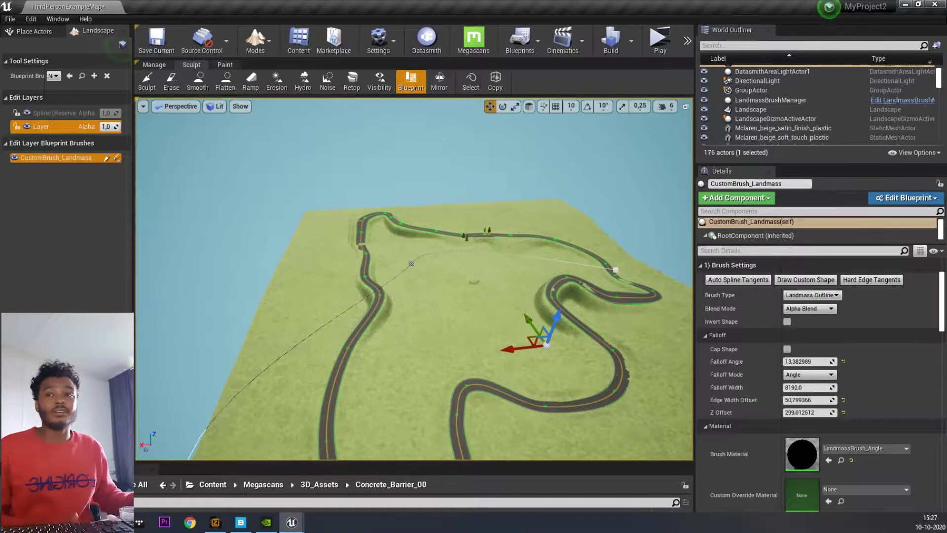
pyautogui.moveTo(414, 279); pyautogui.dragTo(413, 278, button='right')
# Step: Move the Landmass brush's spline point inside the road loop outward across the road to the landscape's edge
pyautogui.click(413, 264)
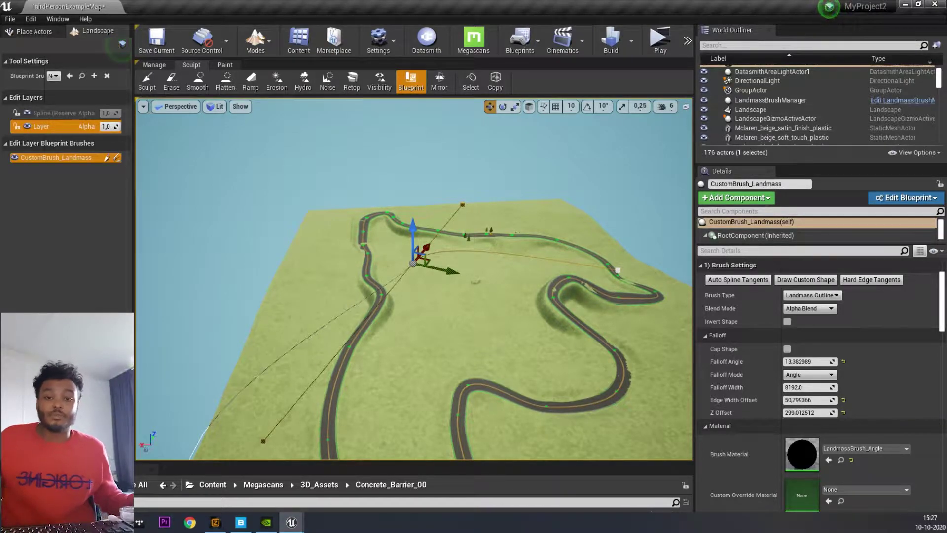
pyautogui.moveTo(413, 264)
pyautogui.mouseDown(button='right')
pyautogui.moveTo(398, 262)
pyautogui.moveTo(413, 263)
pyautogui.moveTo(402, 251)
pyautogui.mouseUp(button='right')
pyautogui.moveTo(462, 288); pyautogui.dragTo(414, 275)
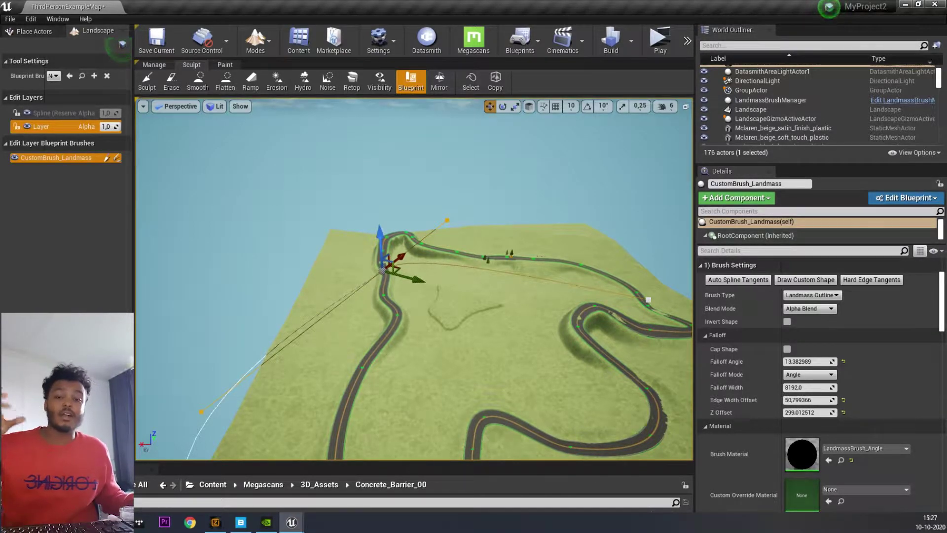
pyautogui.moveTo(415, 278); pyautogui.dragTo(459, 294, button='right')
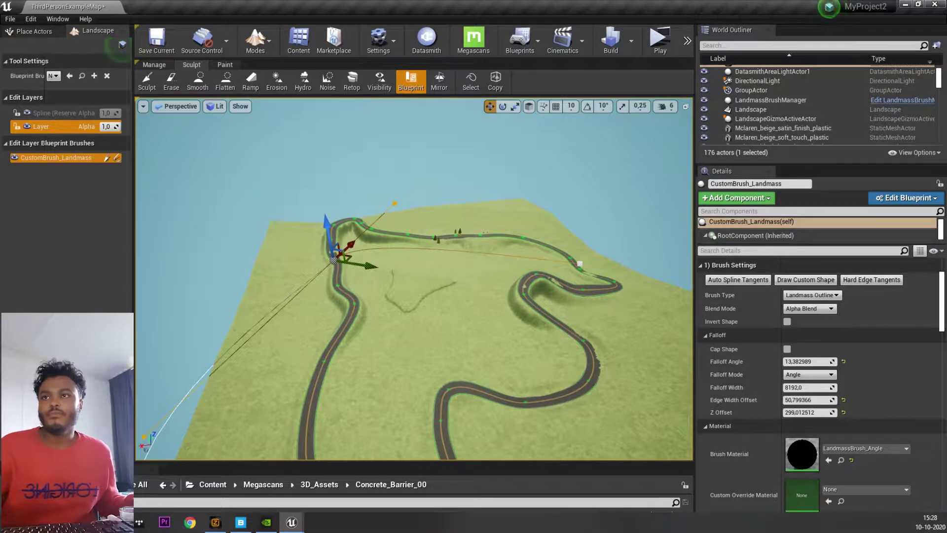
pyautogui.moveTo(458, 294); pyautogui.dragTo(404, 286, button='right')
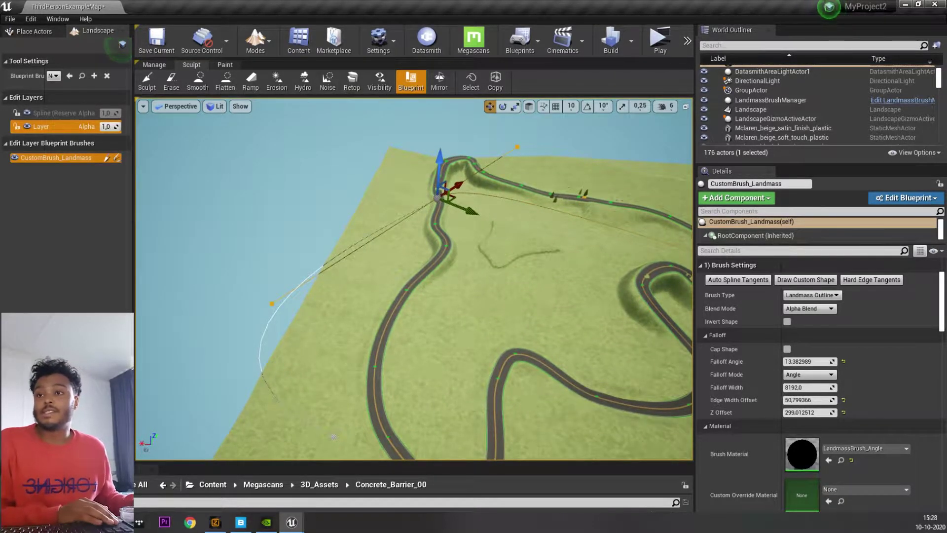
pyautogui.moveTo(404, 286); pyautogui.dragTo(399, 289, button='right')
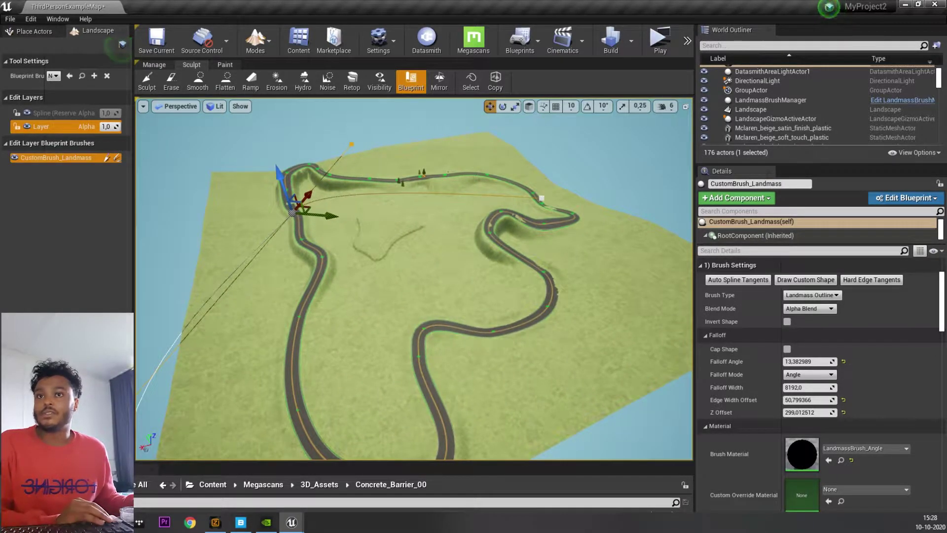
pyautogui.moveTo(326, 215); pyautogui.dragTo(279, 212)
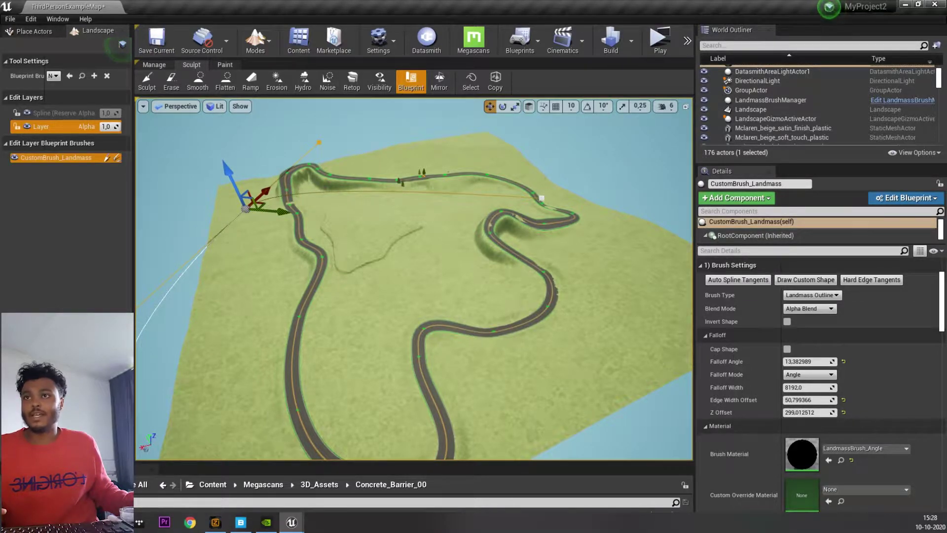
# Step: Move the brush's opposite spline point out beyond the far edge of the landscape and rotate it horizontally
pyautogui.click(541, 199)
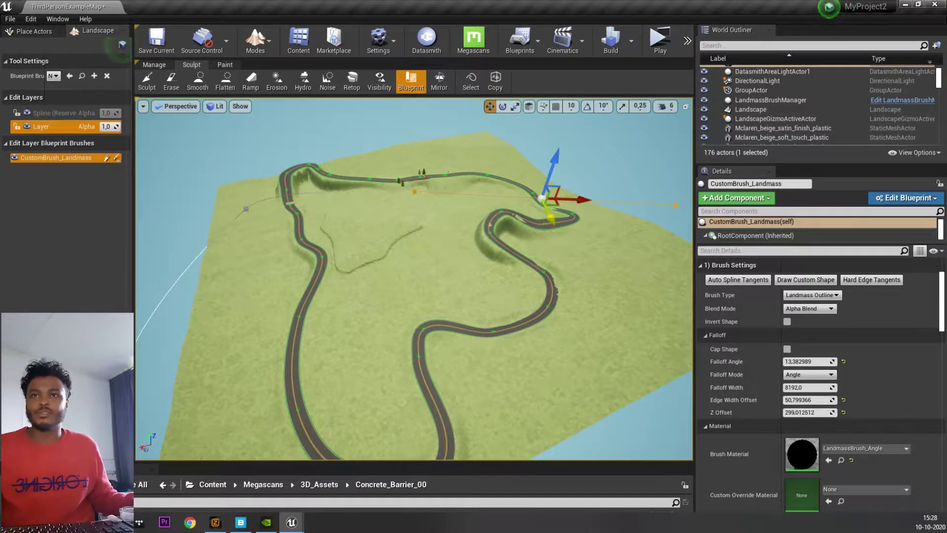
pyautogui.moveTo(545, 216); pyautogui.dragTo(590, 187)
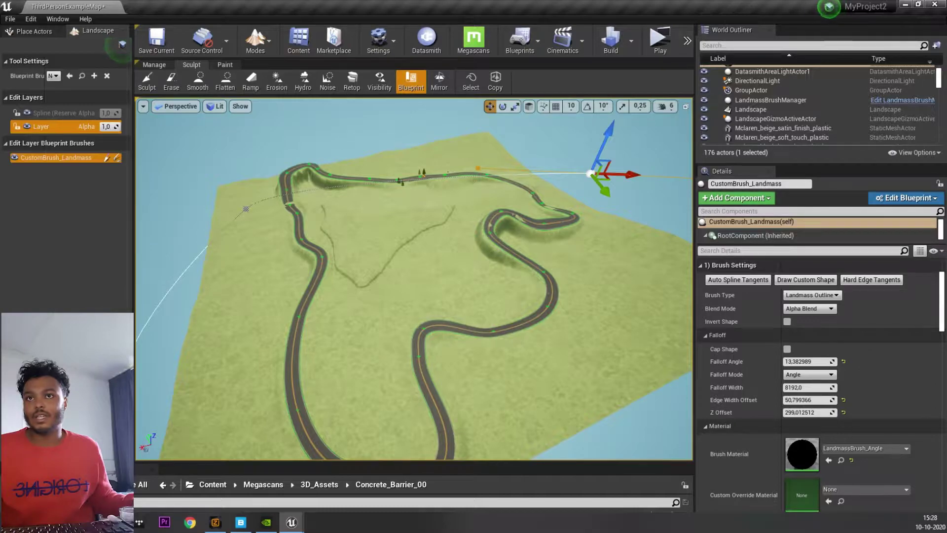
pyautogui.press('e')
pyautogui.moveTo(612, 199); pyautogui.dragTo(594, 197)
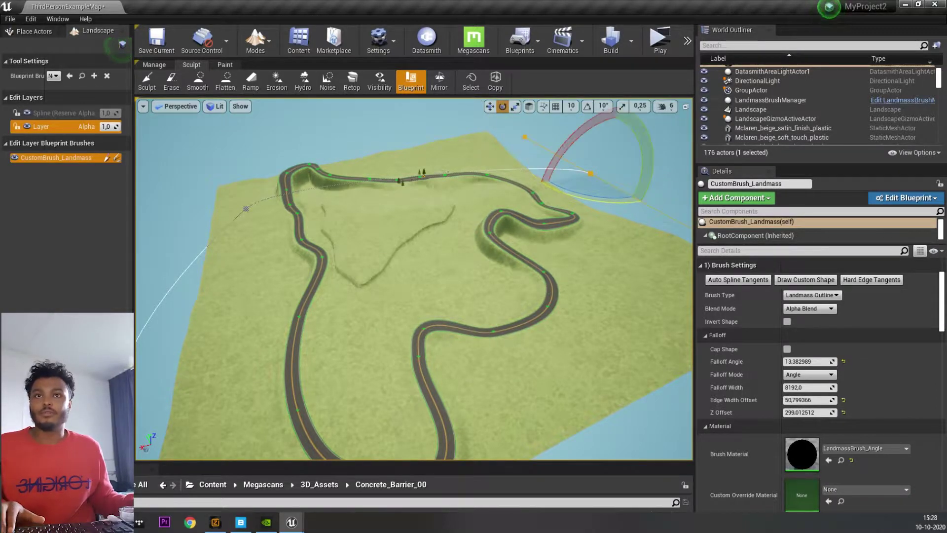
pyautogui.press('r')
pyautogui.press('e')
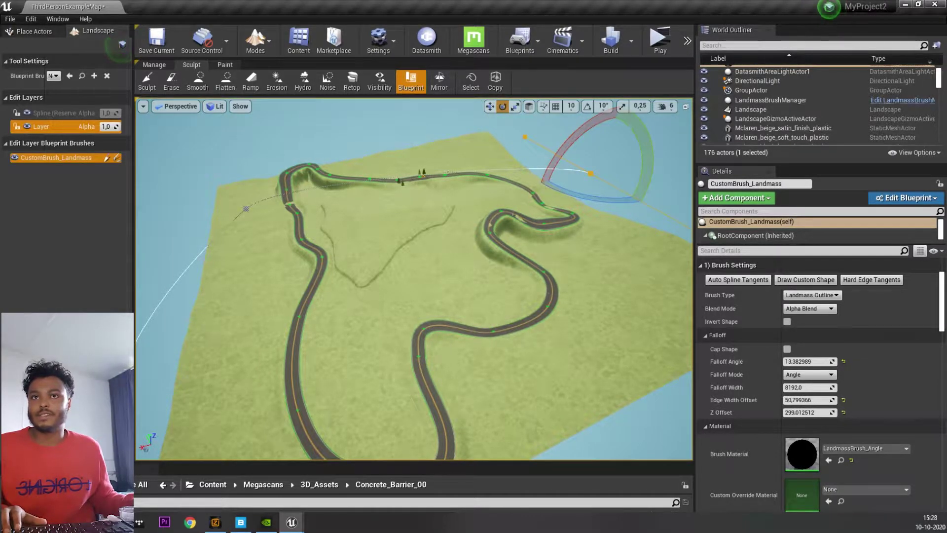
# Step: Reselect CustomBrush_Landmass and set its falloff angle to about 36.34 and falloff width to about 9703
pyautogui.click(568, 237)
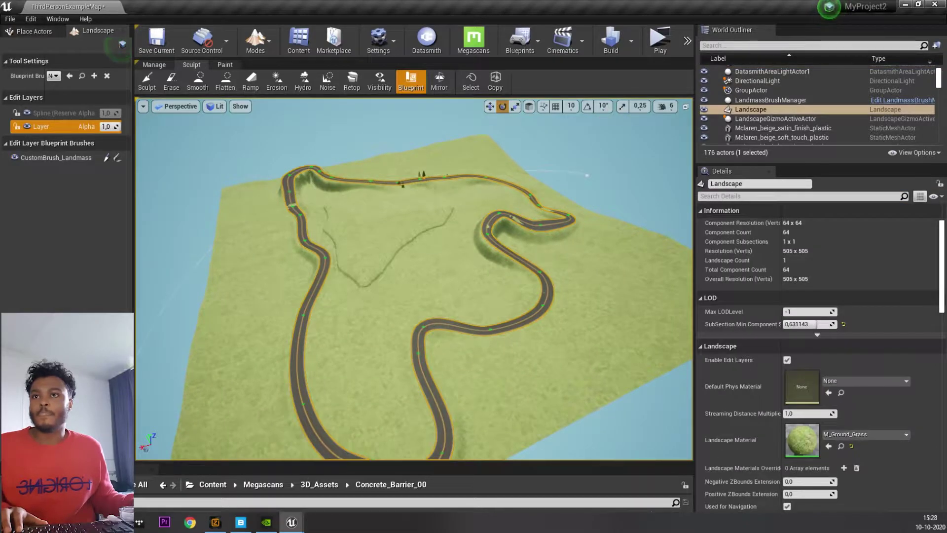
pyautogui.click(56, 158)
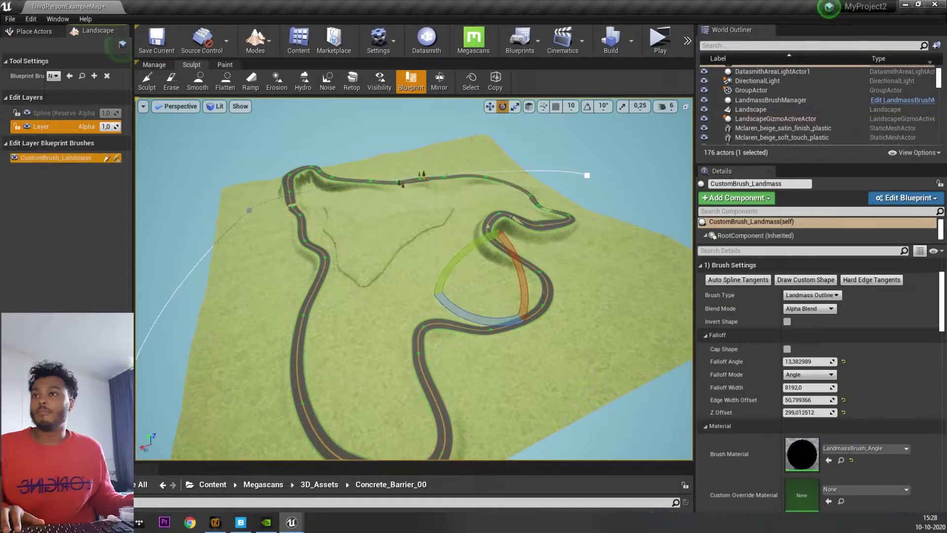
pyautogui.moveTo(807, 361)
pyautogui.mouseDown()
pyautogui.moveTo(895, 361)
pyautogui.moveTo(865, 361)
pyautogui.mouseUp()
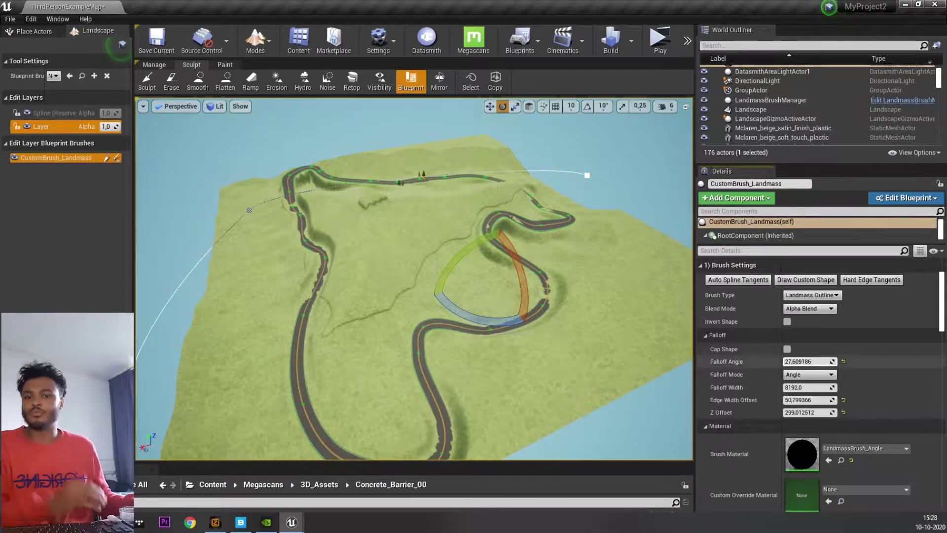
pyautogui.moveTo(809, 361); pyautogui.dragTo(817, 361)
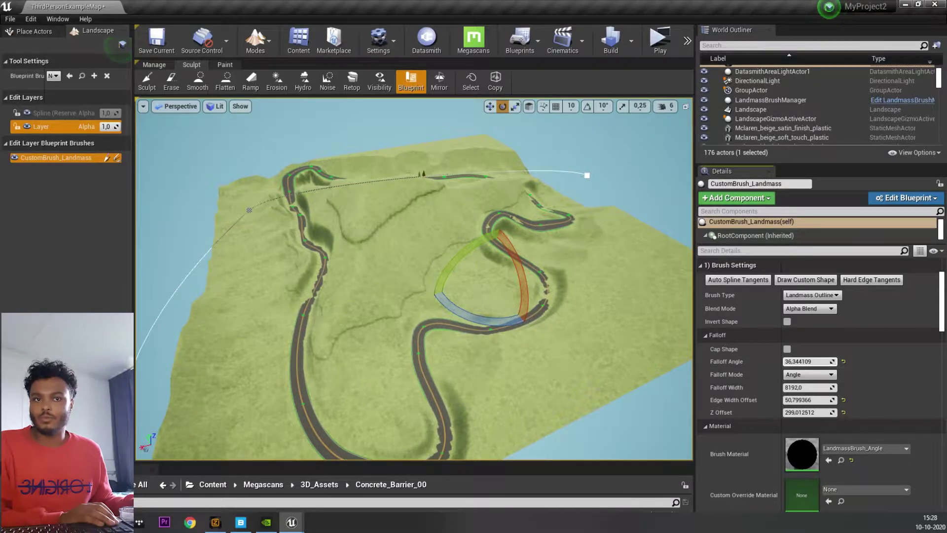
pyautogui.moveTo(414, 276); pyautogui.dragTo(415, 266, button='right')
pyautogui.scroll(-1, 819, 369)
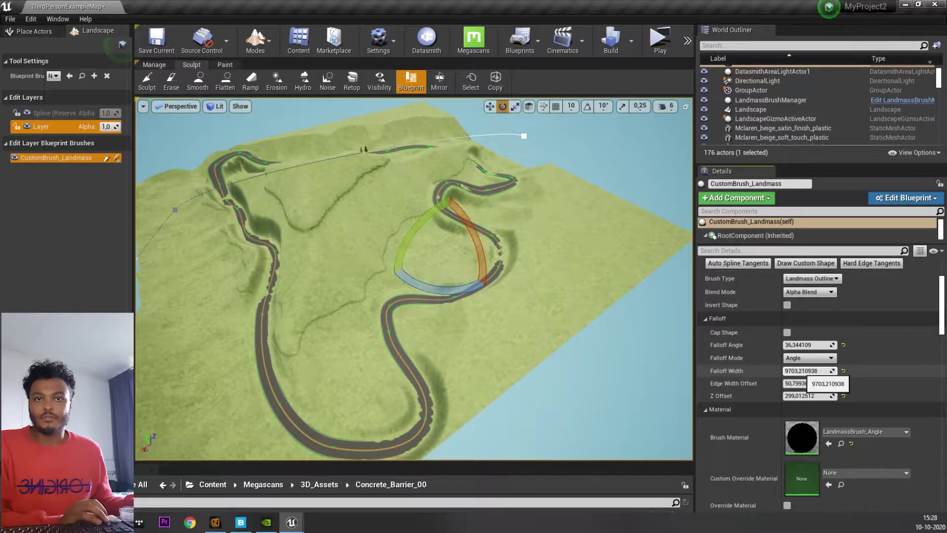
# Step: Set the Landmass brush's Curl 1 Strength to about 4.08, Curl 2 Strength to about 1.5 and Curl 1 Tiling to about 9.97
pyautogui.scroll(-12, 802, 377)
pyautogui.scroll(-13, 803, 377)
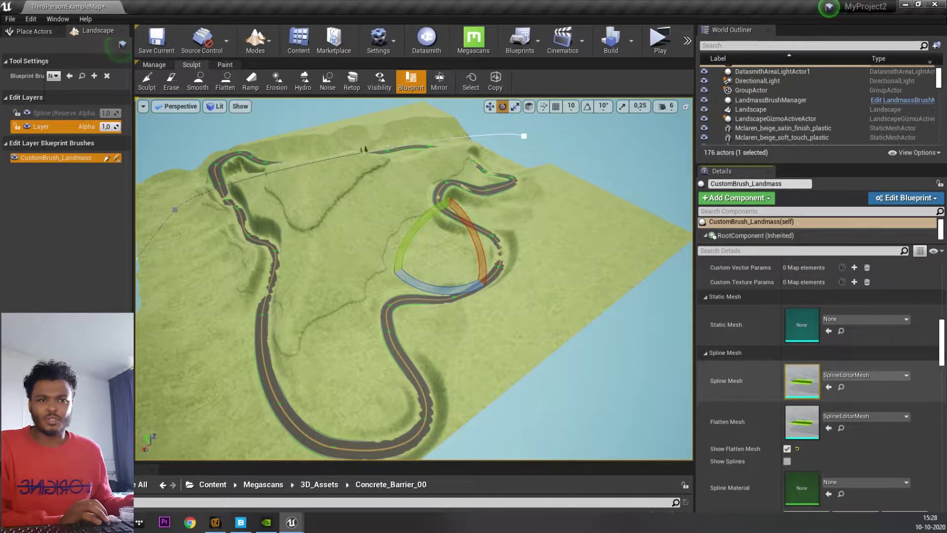
pyautogui.scroll(-10, 803, 377)
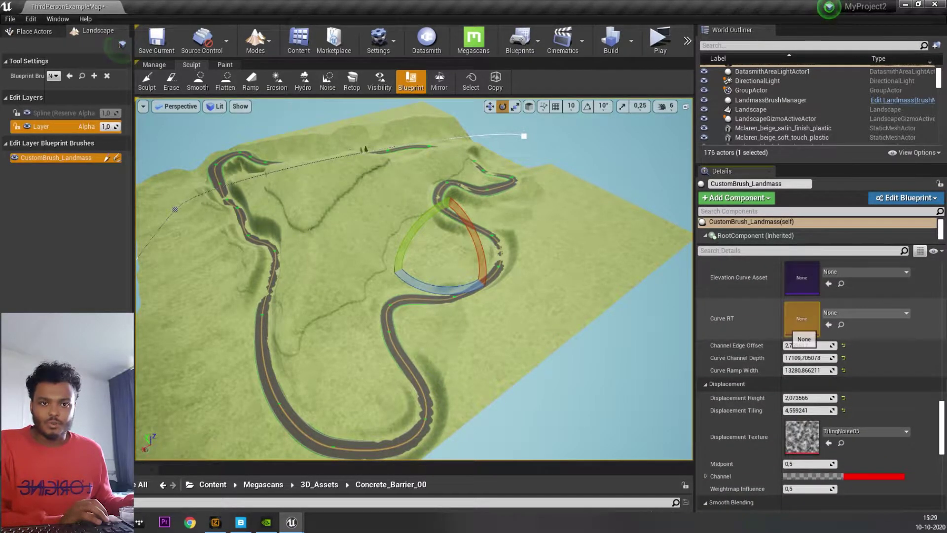
pyautogui.scroll(5, 814, 363)
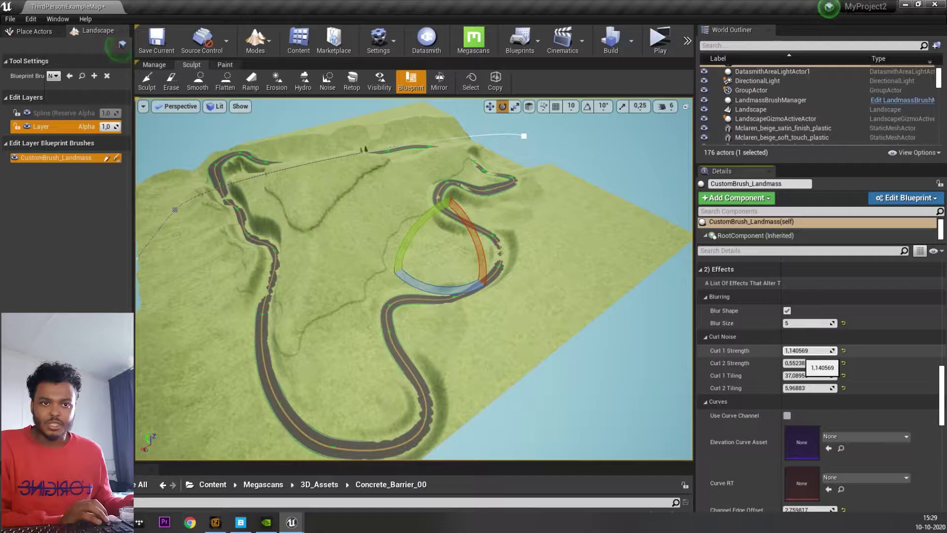
pyautogui.moveTo(809, 350); pyautogui.dragTo(871, 350)
pyautogui.moveTo(414, 277)
pyautogui.mouseDown(button='right')
pyautogui.moveTo(454, 279)
pyautogui.moveTo(419, 280)
pyautogui.mouseUp(button='right')
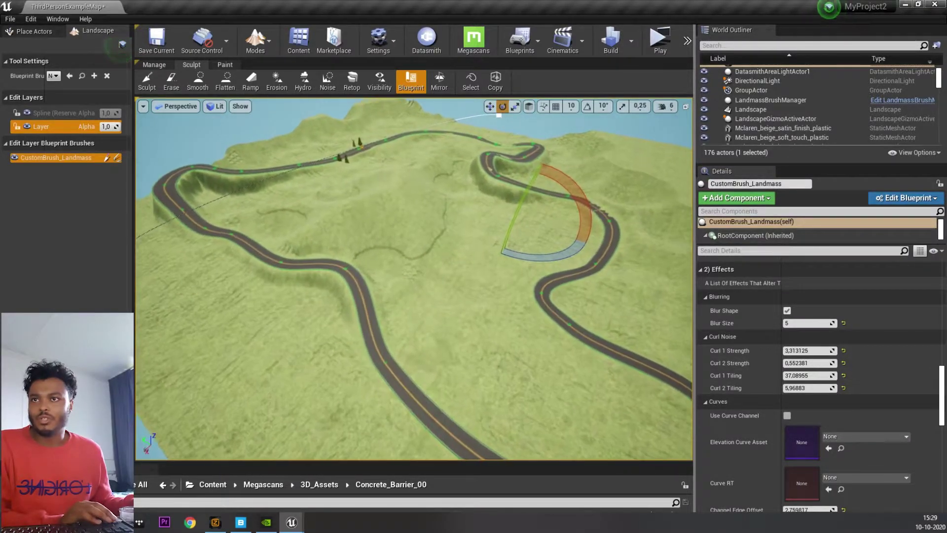
pyautogui.moveTo(809, 350); pyautogui.dragTo(833, 363)
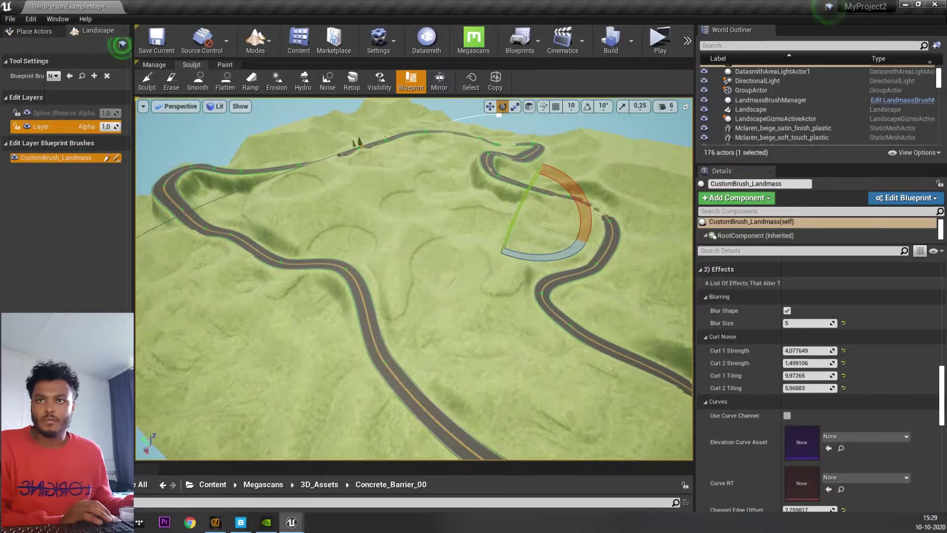
pyautogui.moveTo(543, 306); pyautogui.dragTo(508, 335, button='right')
pyautogui.scroll(1, 804, 356)
pyautogui.moveTo(801, 356); pyautogui.dragTo(795, 356)
# Step: Switch to the reserved Spline edit layer and lower the two road control points on the near side of the sharp outer bend
pyautogui.moveTo(414, 278); pyautogui.dragTo(493, 260, button='right')
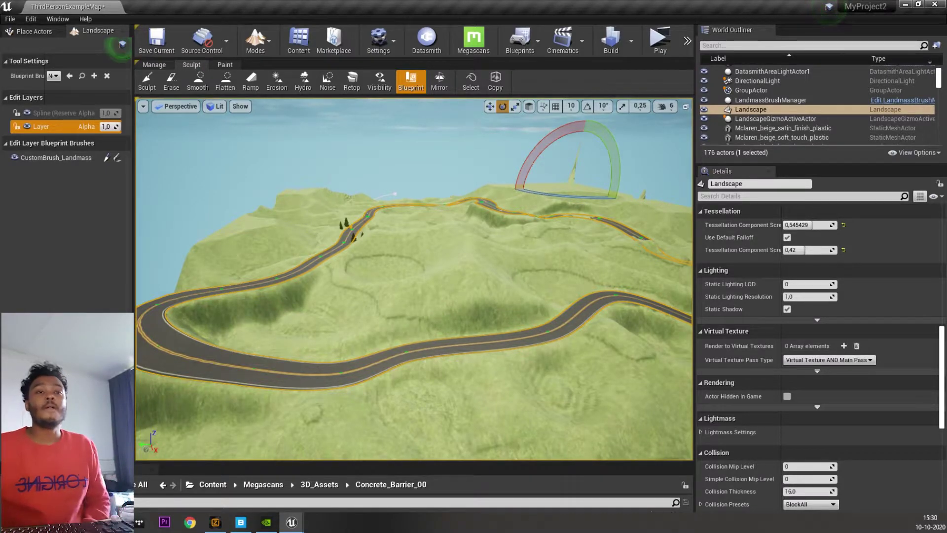
pyautogui.moveTo(415, 278)
pyautogui.mouseDown(button='right')
pyautogui.moveTo(476, 326)
pyautogui.moveTo(446, 279)
pyautogui.moveTo(407, 269)
pyautogui.mouseUp(button='right')
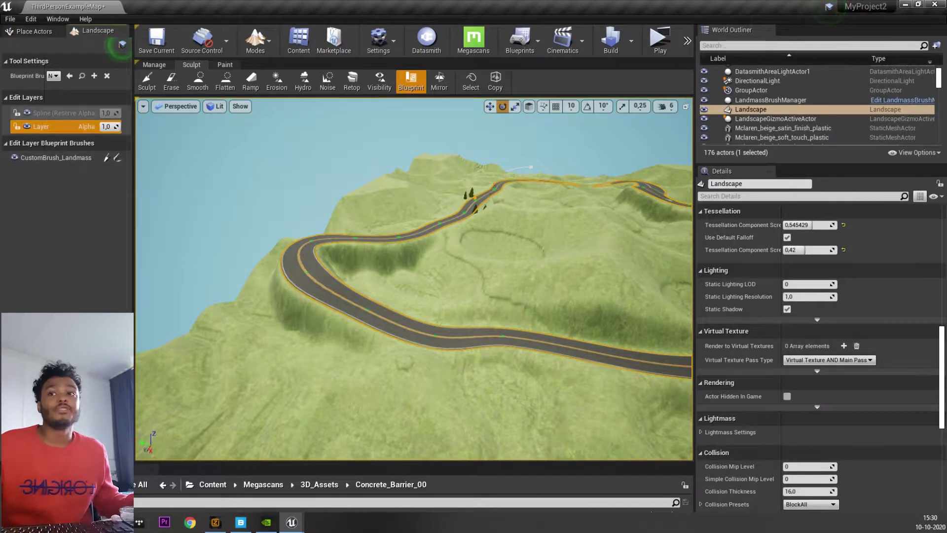
pyautogui.click(54, 112)
pyautogui.click(305, 268)
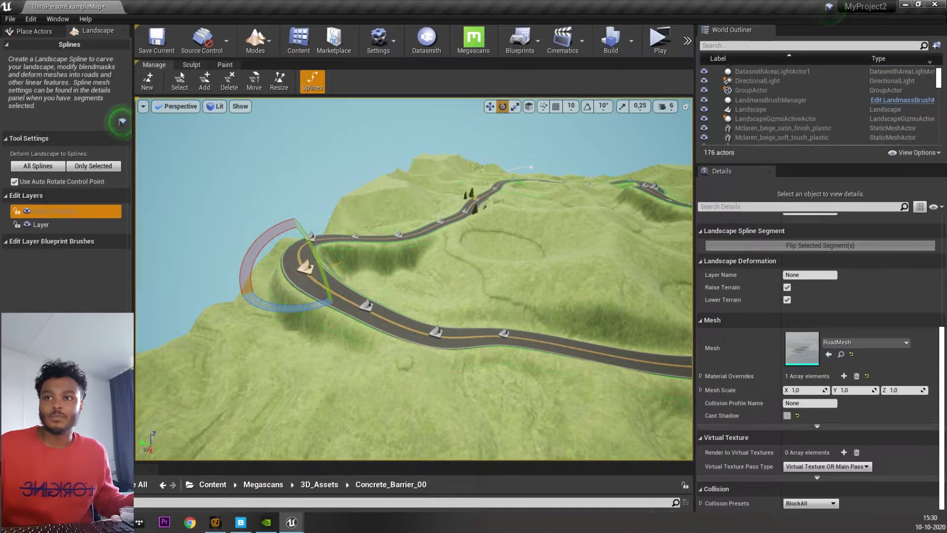
pyautogui.press('w')
pyautogui.moveTo(299, 244); pyautogui.dragTo(299, 271)
pyautogui.click(366, 306)
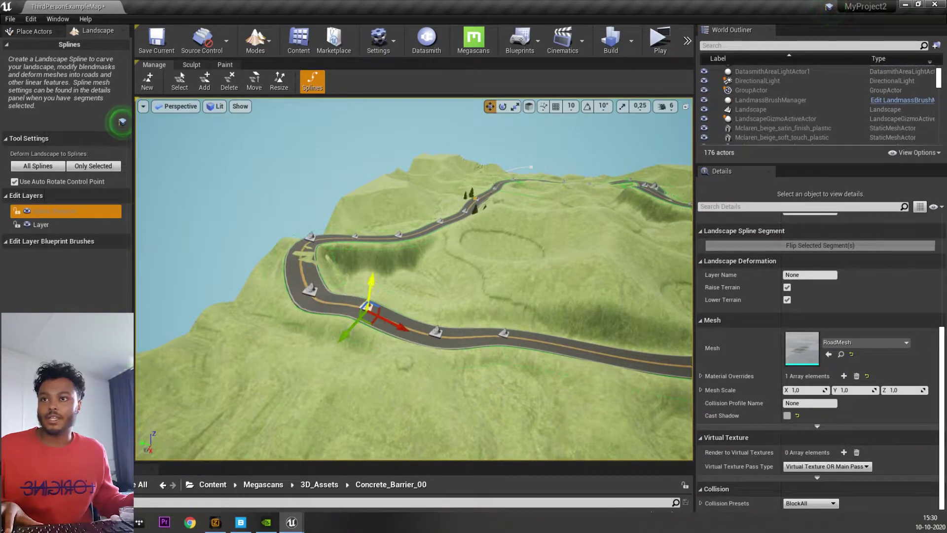
pyautogui.moveTo(369, 282); pyautogui.dragTo(369, 296)
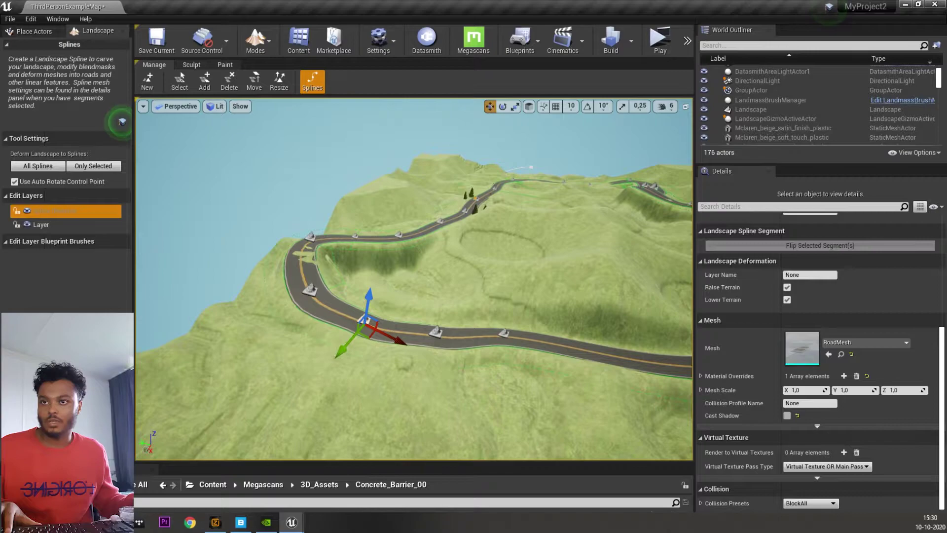
# Step: Lower the three control points on the far side of the bend and nudge them so the road curves smoothly along the slope
pyautogui.click(311, 237)
pyautogui.moveTo(306, 212); pyautogui.dragTo(309, 240)
pyautogui.click(355, 235)
pyautogui.moveTo(353, 217); pyautogui.dragTo(354, 238)
pyautogui.click(400, 234)
pyautogui.moveTo(402, 199); pyautogui.dragTo(402, 216)
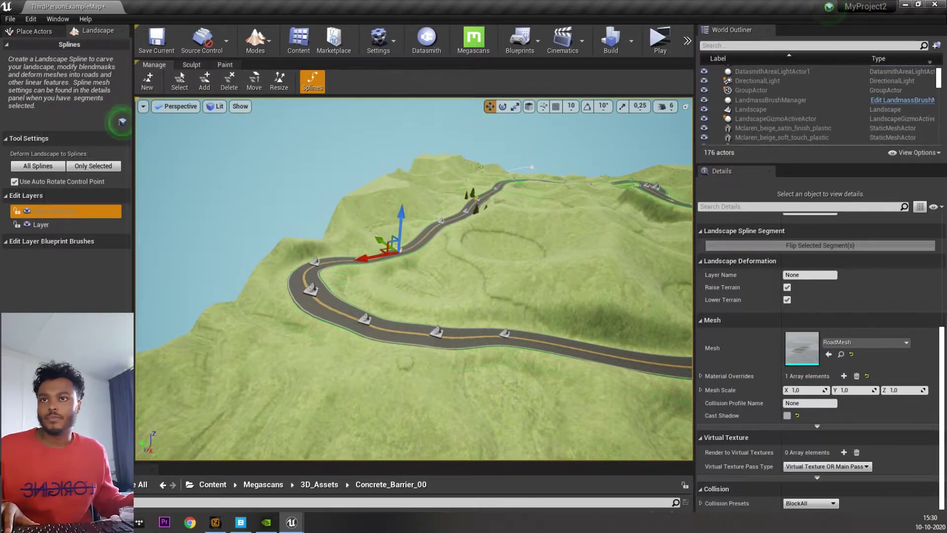
pyautogui.moveTo(378, 254); pyautogui.dragTo(371, 258)
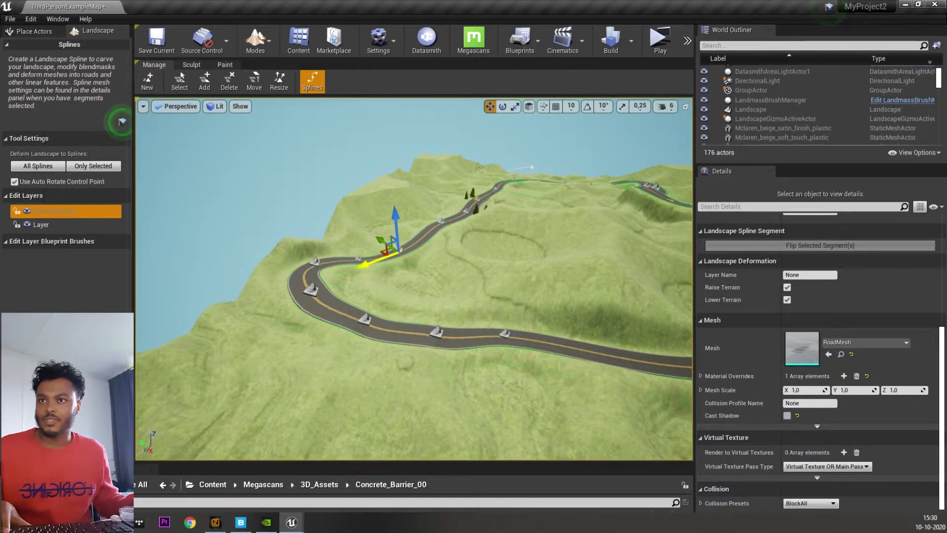
pyautogui.click(358, 258)
pyautogui.moveTo(354, 224); pyautogui.dragTo(353, 227)
pyautogui.click(314, 262)
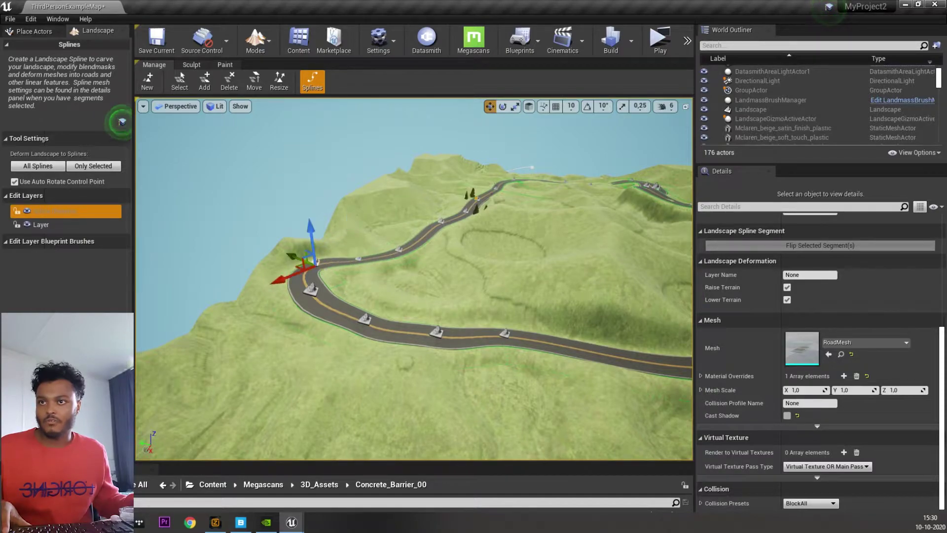
pyautogui.click(313, 291)
pyautogui.press('r')
pyautogui.click(311, 289)
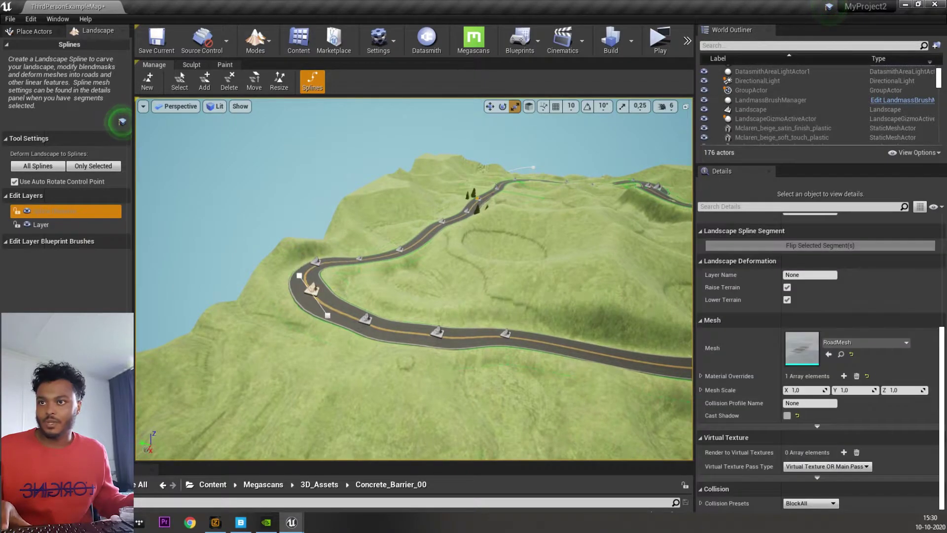
pyautogui.click(364, 321)
pyautogui.click(365, 319)
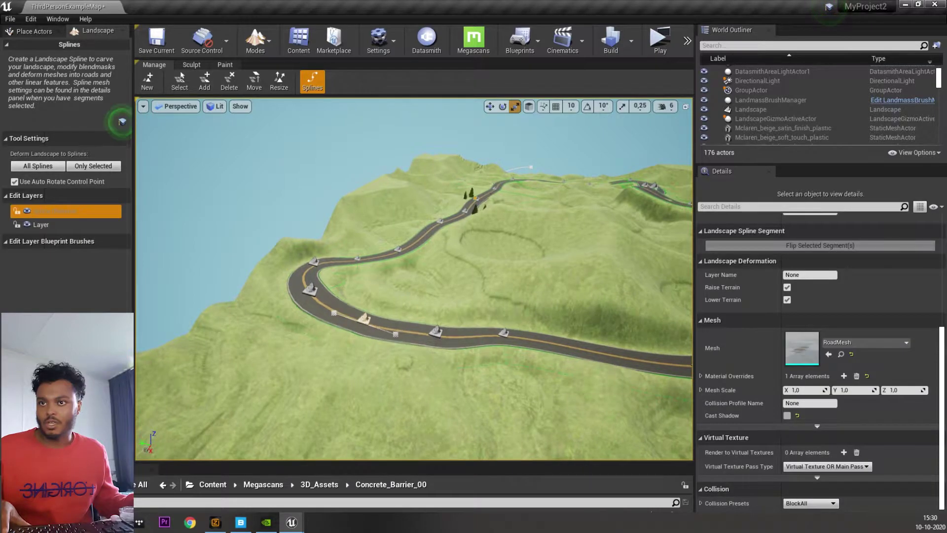
pyautogui.click(469, 335)
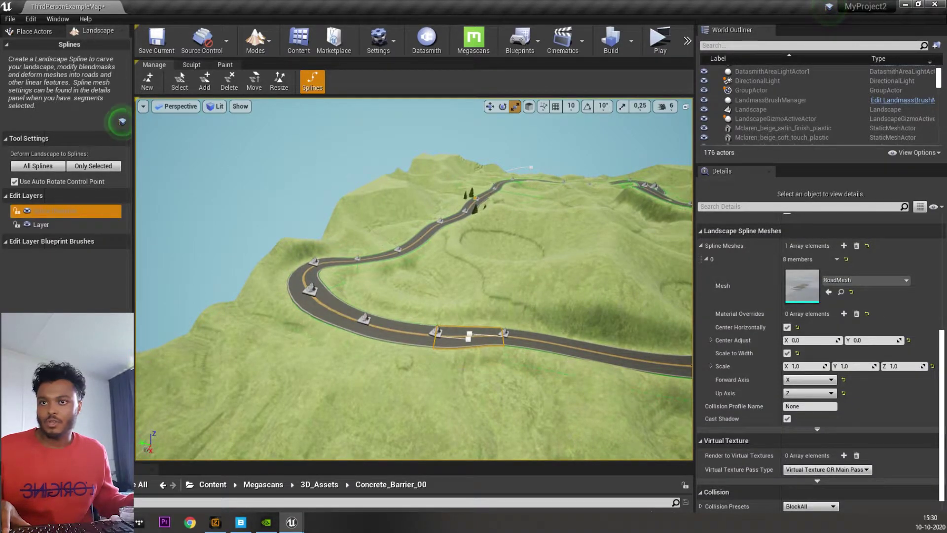
pyautogui.press('Escape')
pyautogui.click(504, 333)
pyautogui.press('Escape')
# Step: Play-test the level in a maximized preview window, walking the character along the road and around the red car, and end the preview
pyautogui.moveTo(504, 333); pyautogui.dragTo(481, 336, button='right')
pyautogui.press('w')
pyautogui.press('w')
pyautogui.press('s')
pyautogui.press('w')
pyautogui.press('w')
pyautogui.press('w')
pyautogui.press('s')
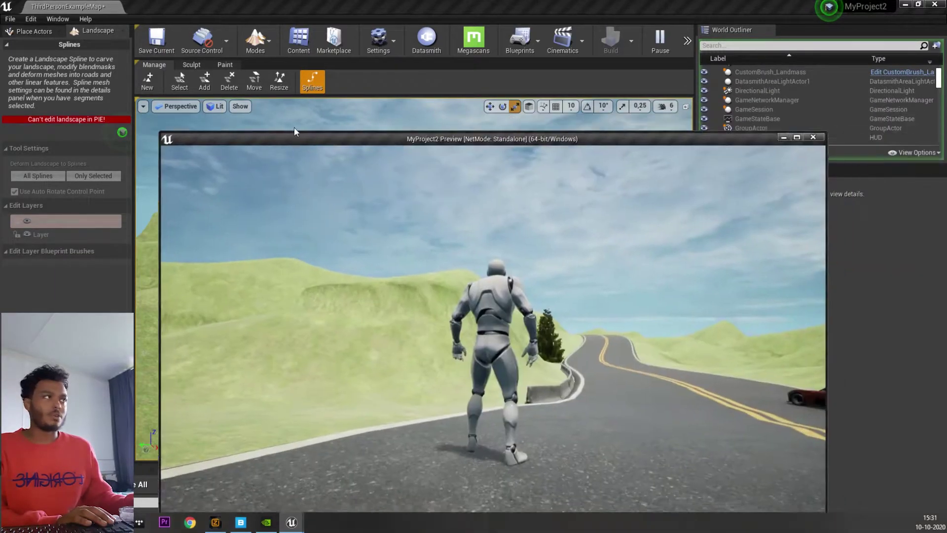
pyautogui.doubleClick(300, 139)
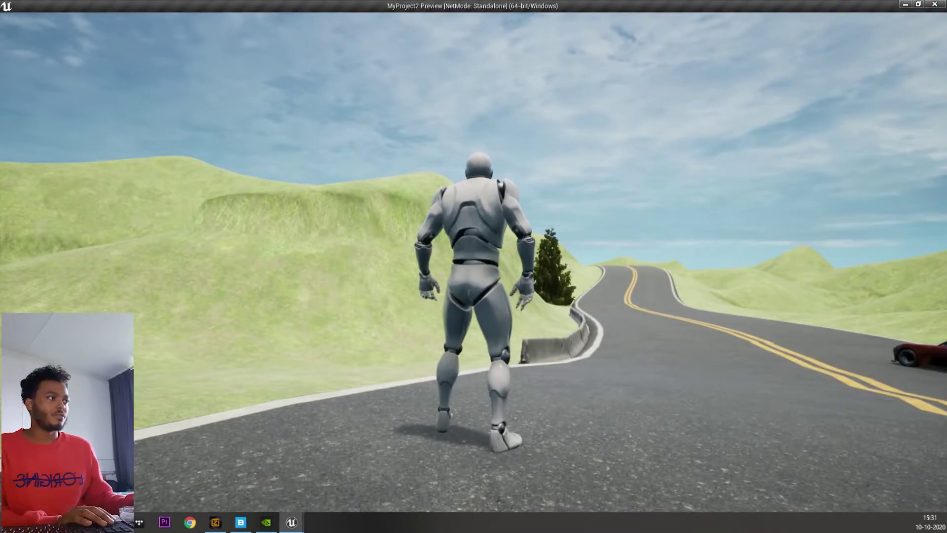
pyautogui.click(301, 148)
pyautogui.press('w')
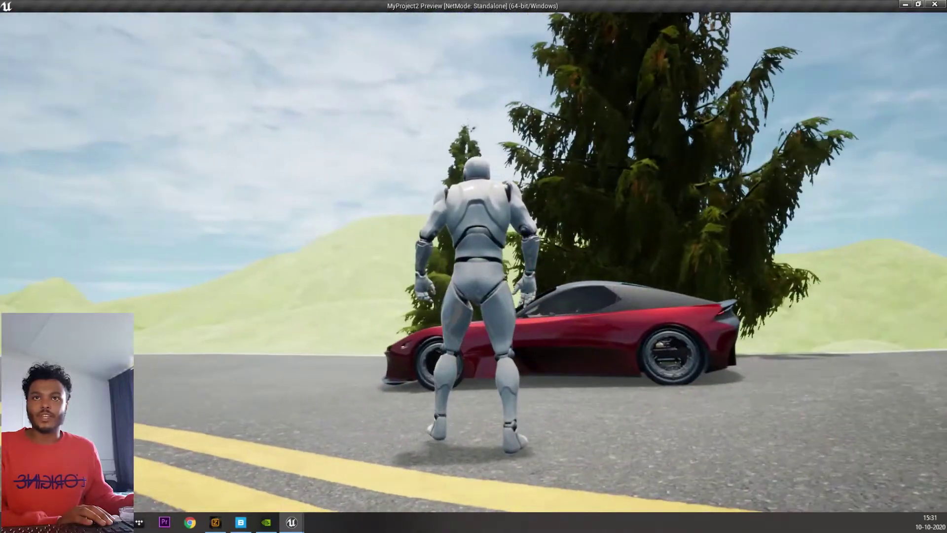
pyautogui.press('w')
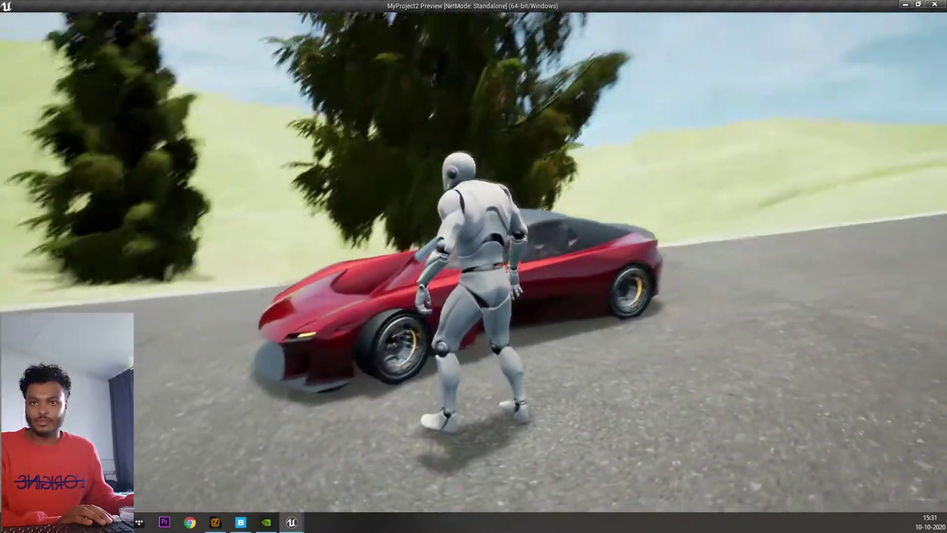
pyautogui.press('s')
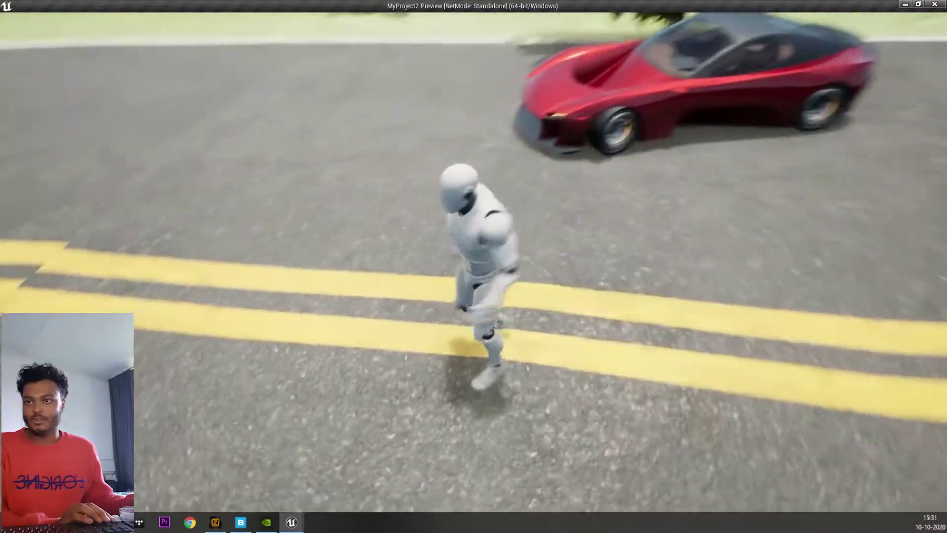
pyautogui.press('w')
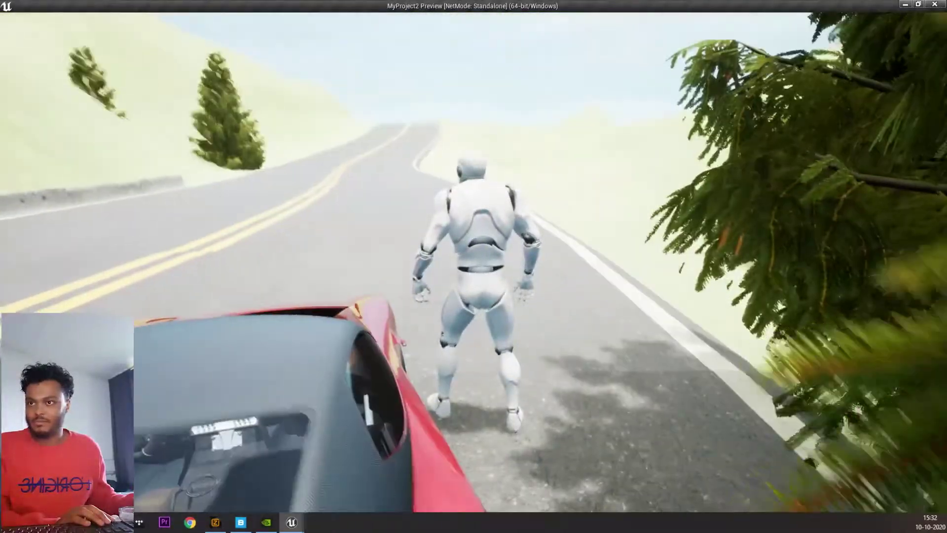
pyautogui.press('w')
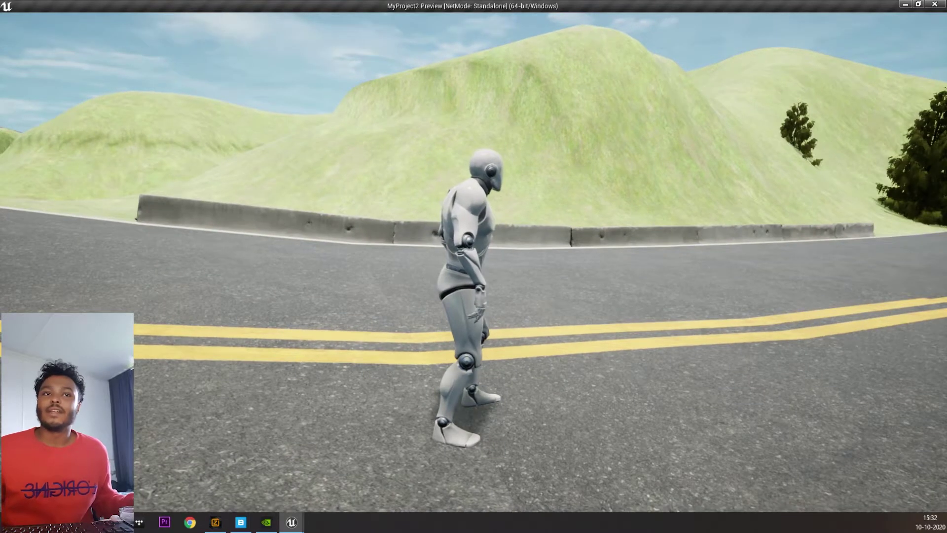
pyautogui.press('Escape')
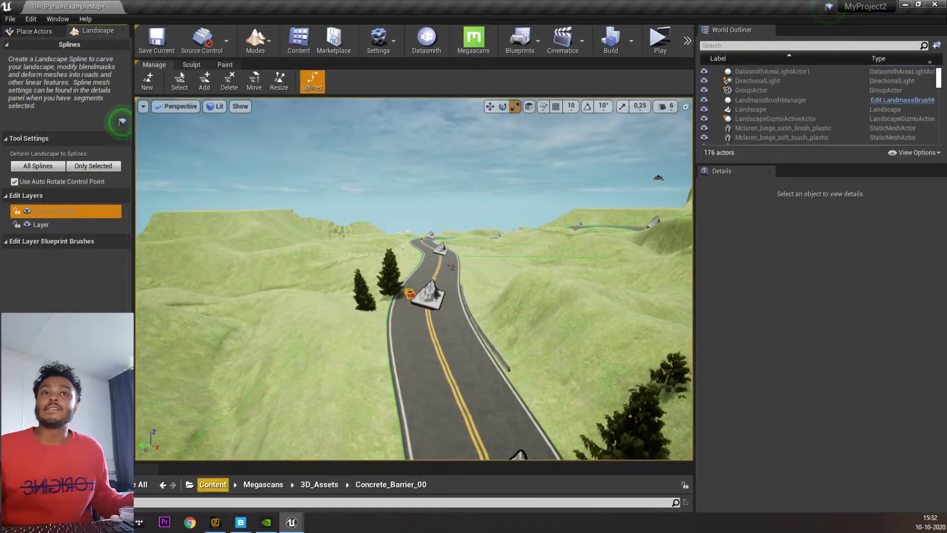
# Step: Switch to Quixel Bridge and look through the assets in the Concrete Barriers collection
pyautogui.click(240, 522)
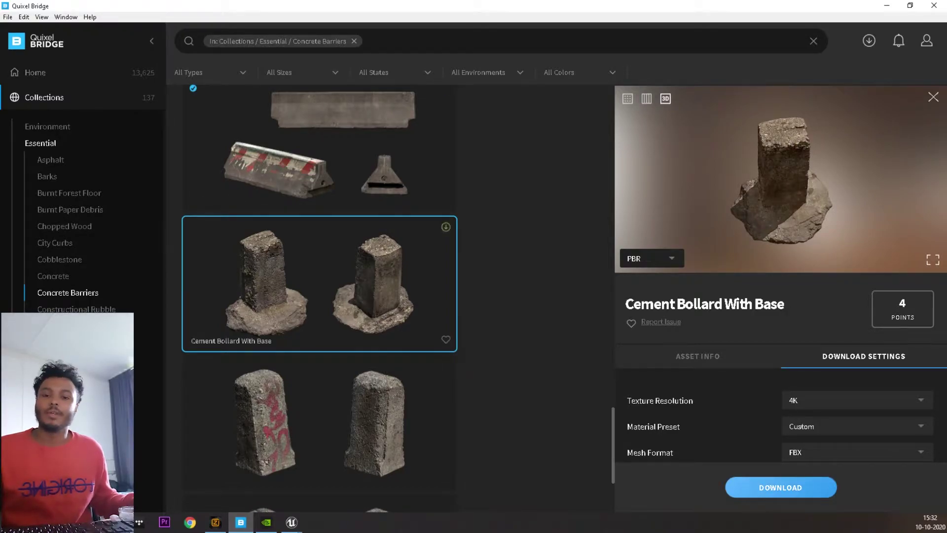
pyautogui.scroll(5, 390, 296)
pyautogui.scroll(8, 390, 296)
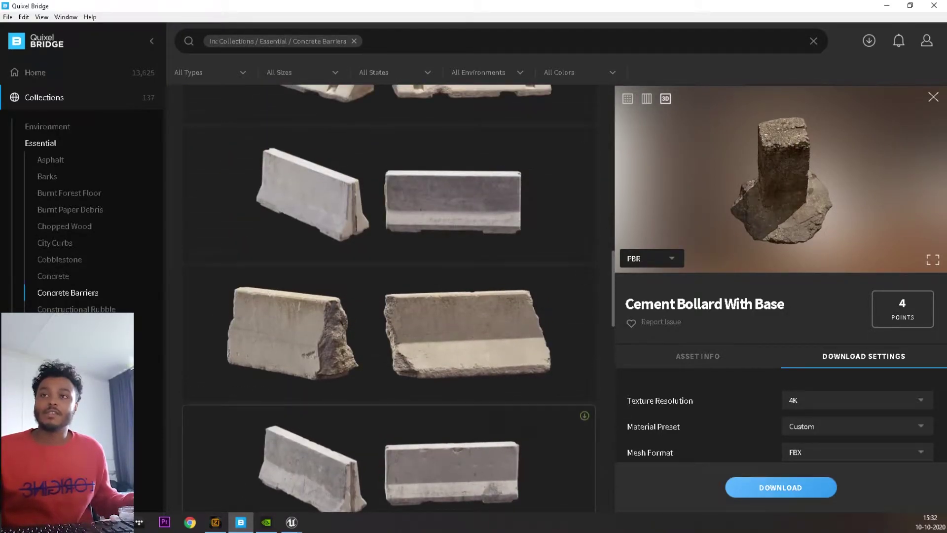
pyautogui.scroll(1, 389, 296)
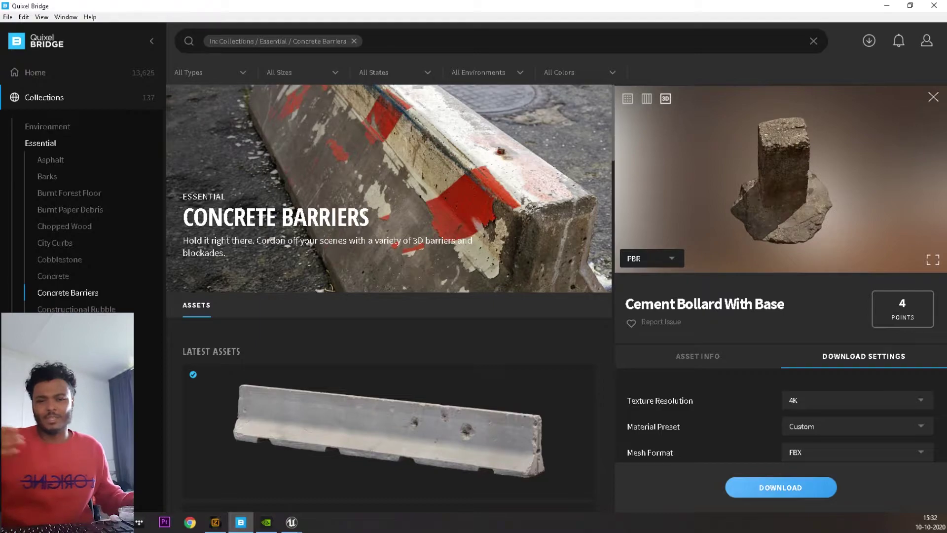
pyautogui.scroll(-8, 69, 101)
pyautogui.scroll(8, 64, 232)
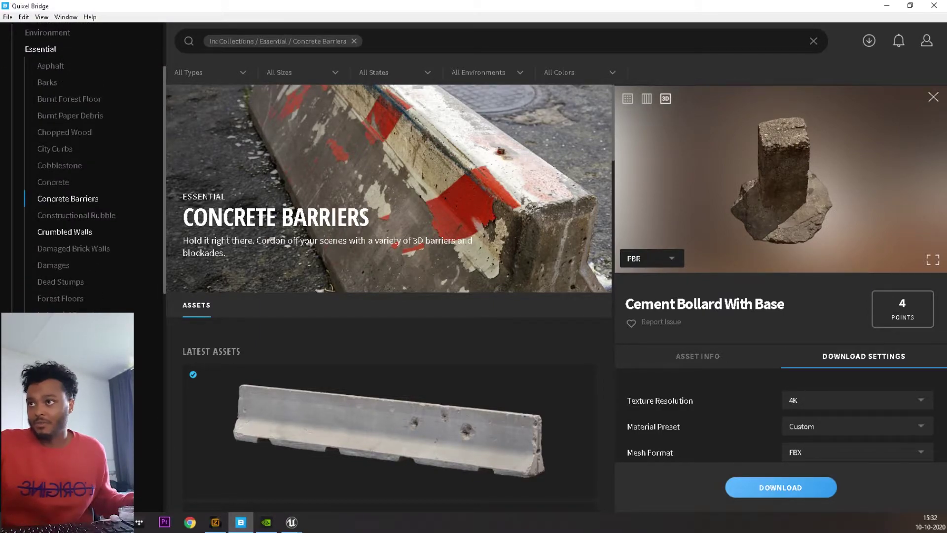
# Step: Look through the Crumbled Walls collection's assets and return to the Unreal Editor
pyautogui.click(64, 232)
pyautogui.scroll(-3, 69, 198)
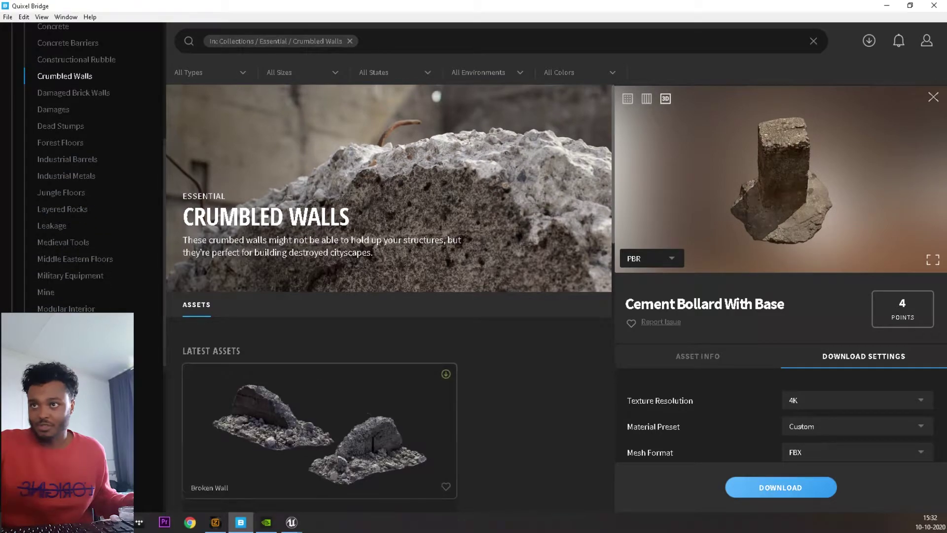
pyautogui.scroll(-4, 390, 296)
pyautogui.scroll(-5, 389, 296)
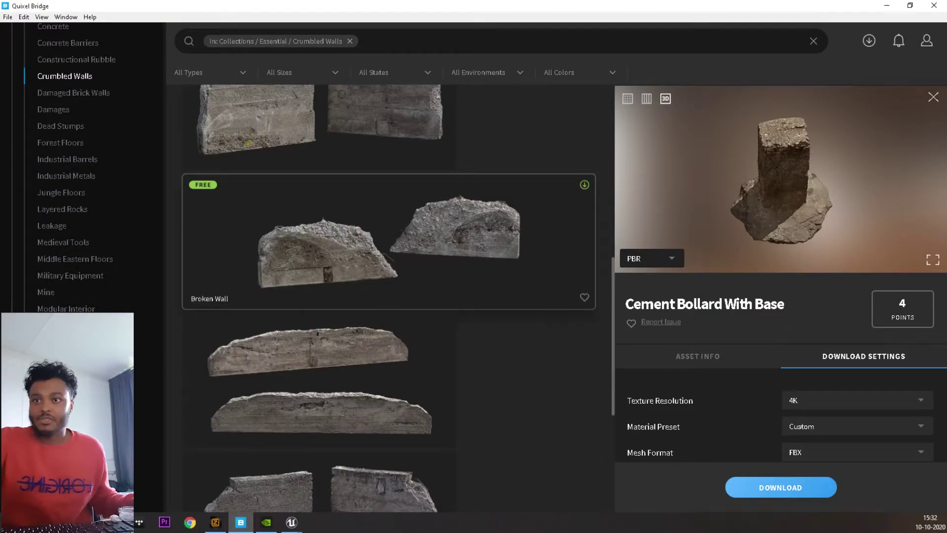
pyautogui.click(886, 5)
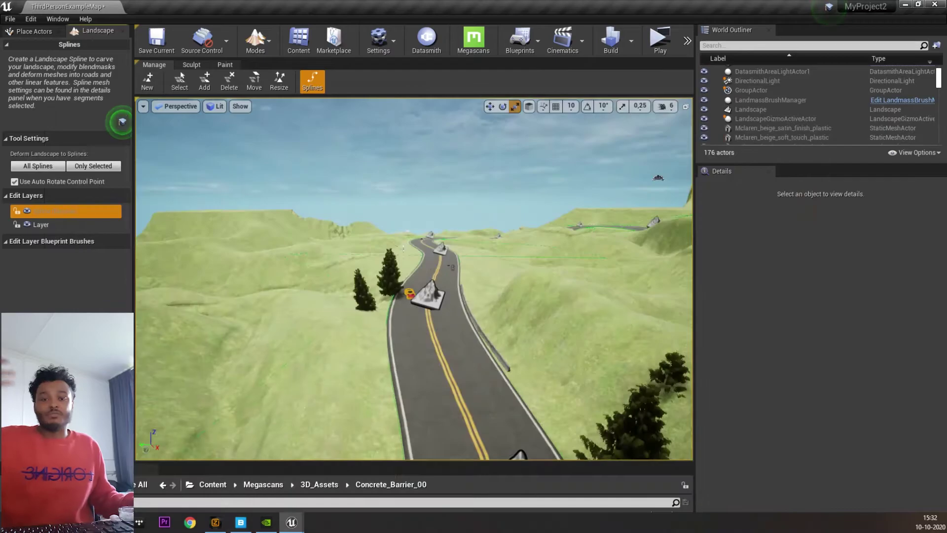
# Step: Examine the row of concrete barriers along the road's edge up close
pyautogui.moveTo(414, 279); pyautogui.dragTo(473, 296, button='right')
pyautogui.press('w')
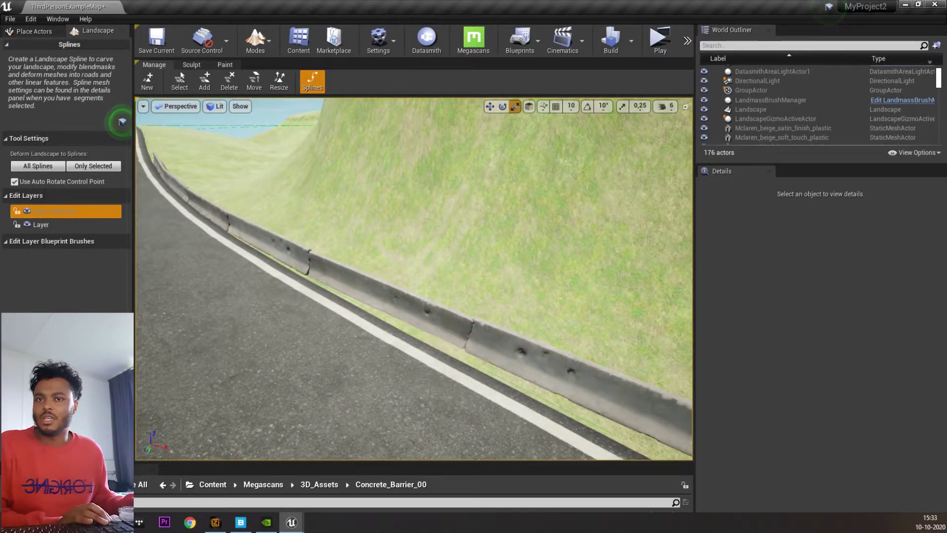
pyautogui.moveTo(415, 279); pyautogui.dragTo(384, 299, button='right')
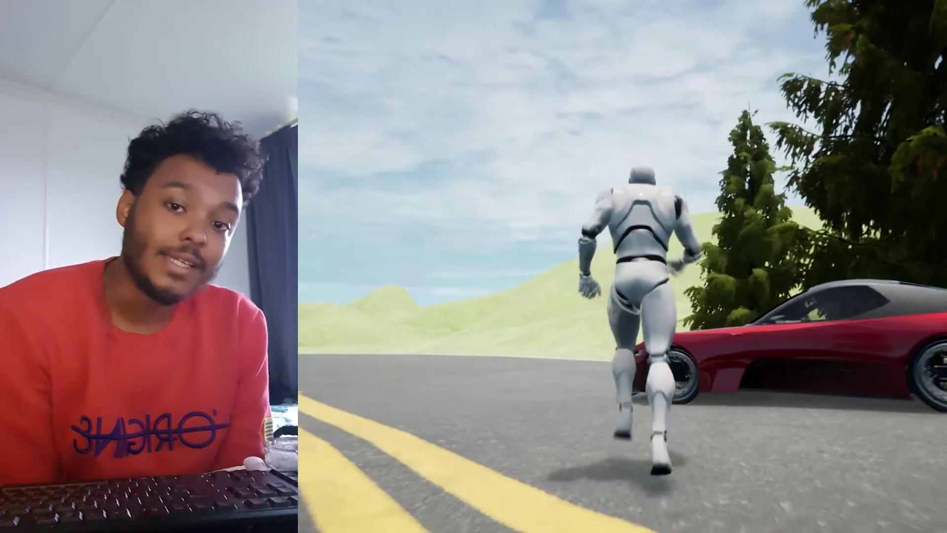
pyautogui.press('s')
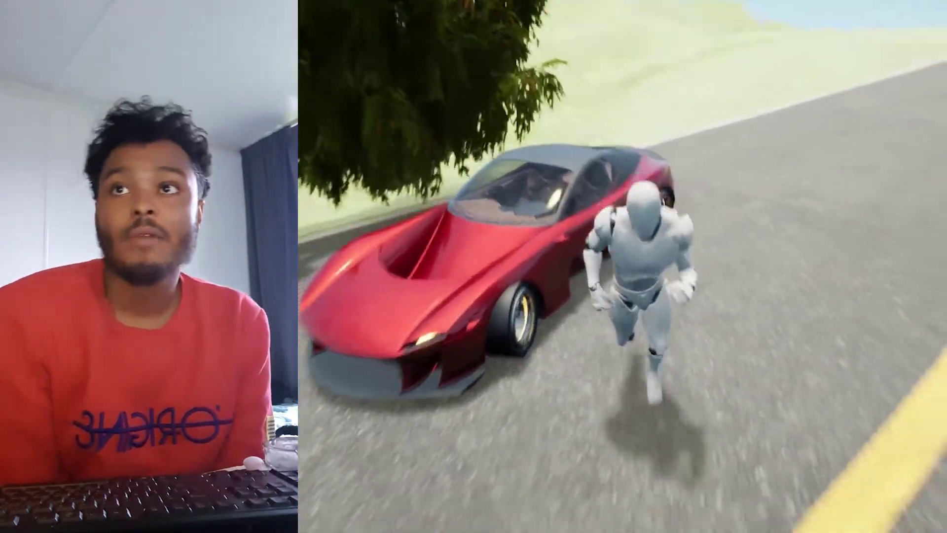